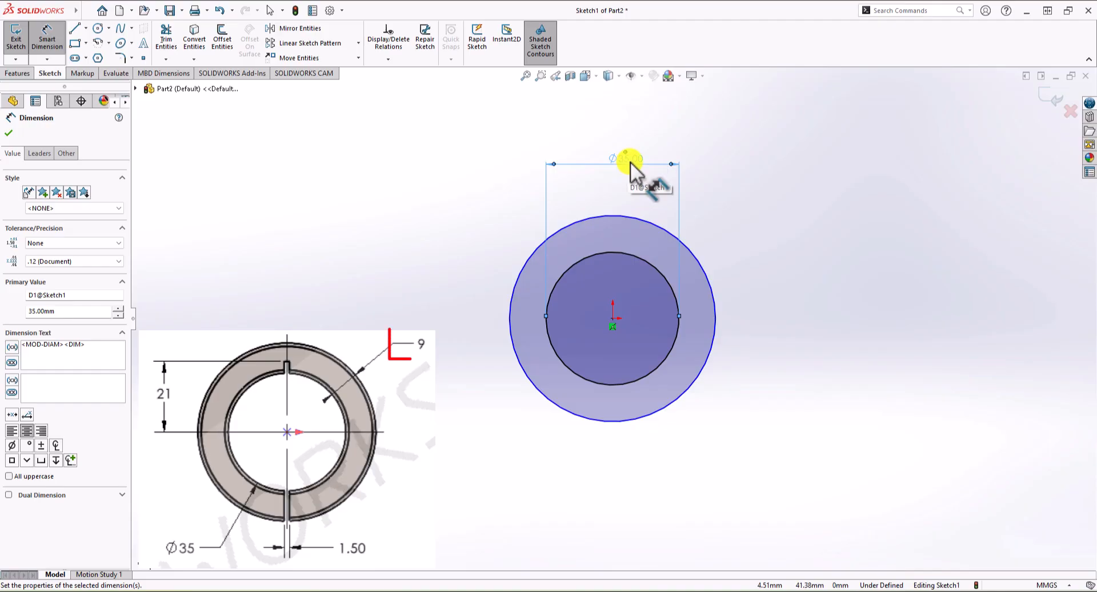
Step: Dimension the radial gap between the inner and outer circles to 9 mm
click(669, 287)
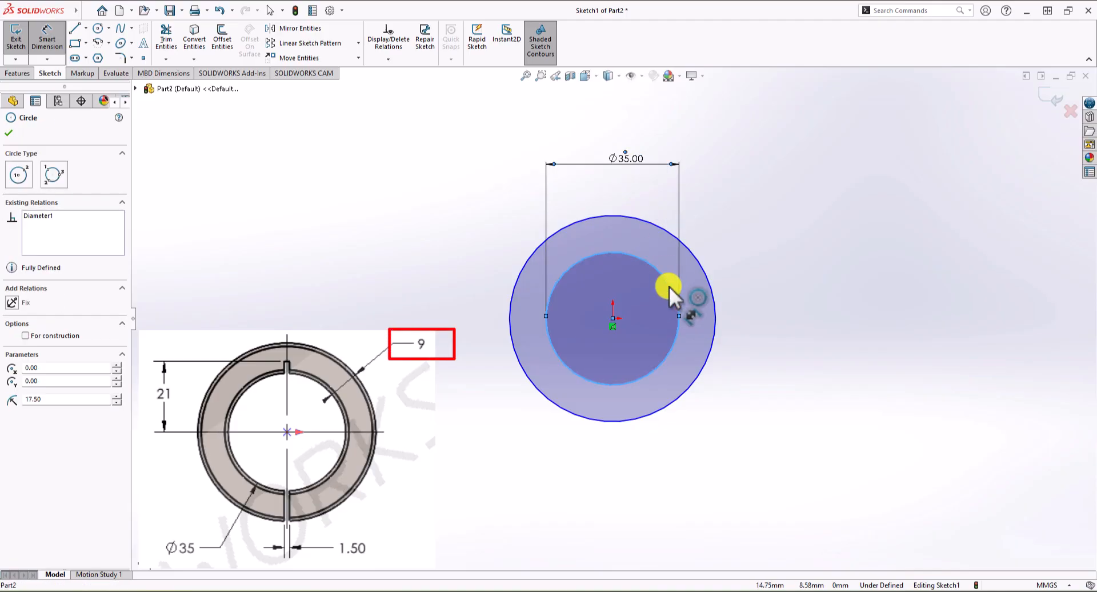
click(703, 269)
click(764, 243)
text(9)
key(Return)
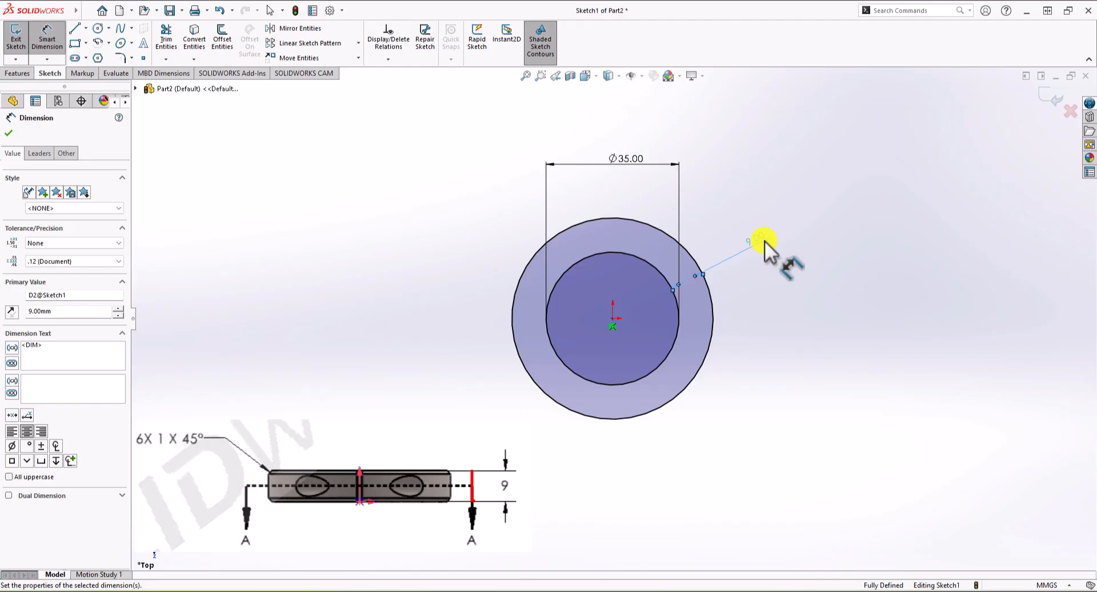
Step: Extrude the ring profile as a boss with a Mid Plane depth of 9 mm
click(19, 74)
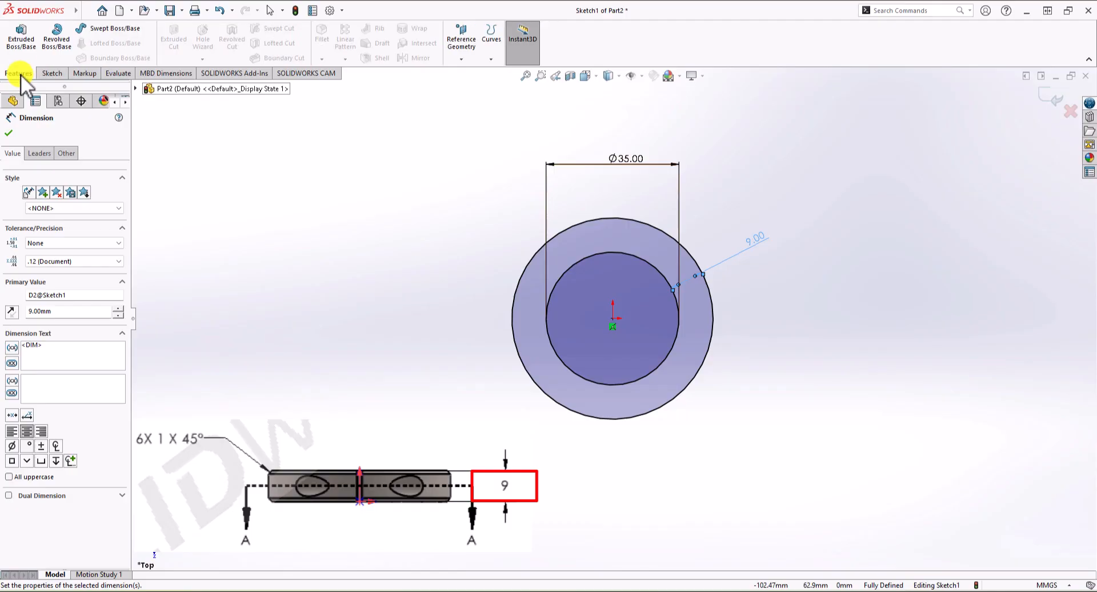
click(22, 37)
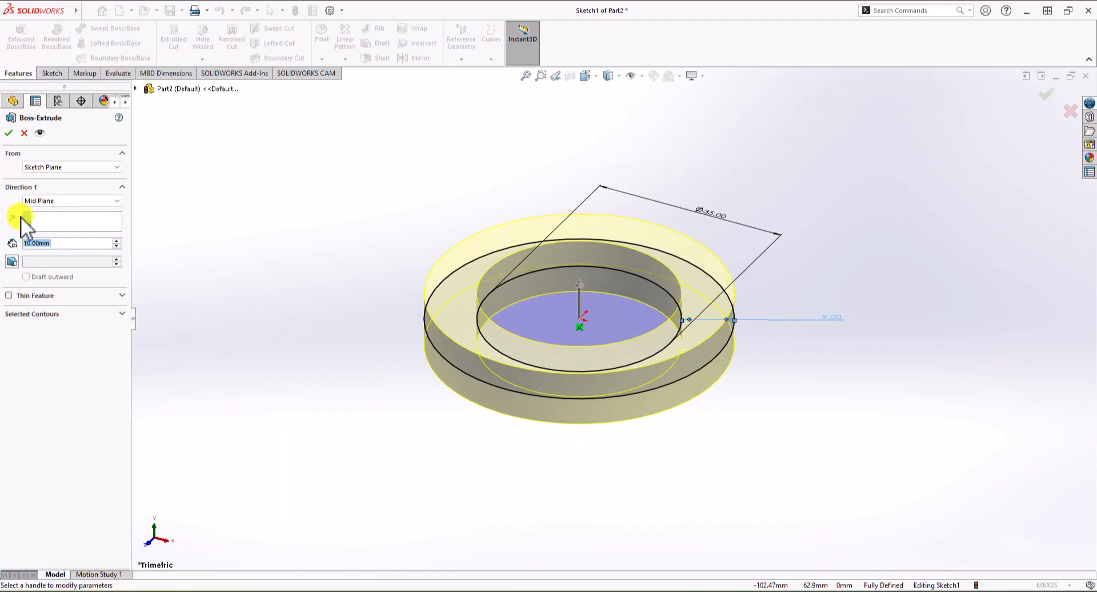
text(9)
key(Return)
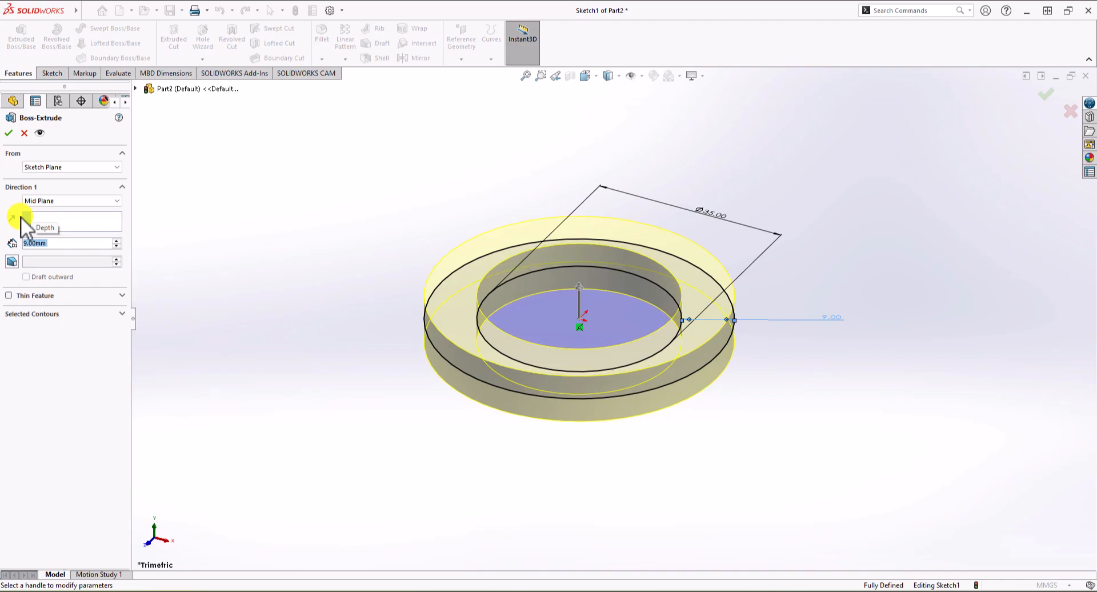
click(8, 132)
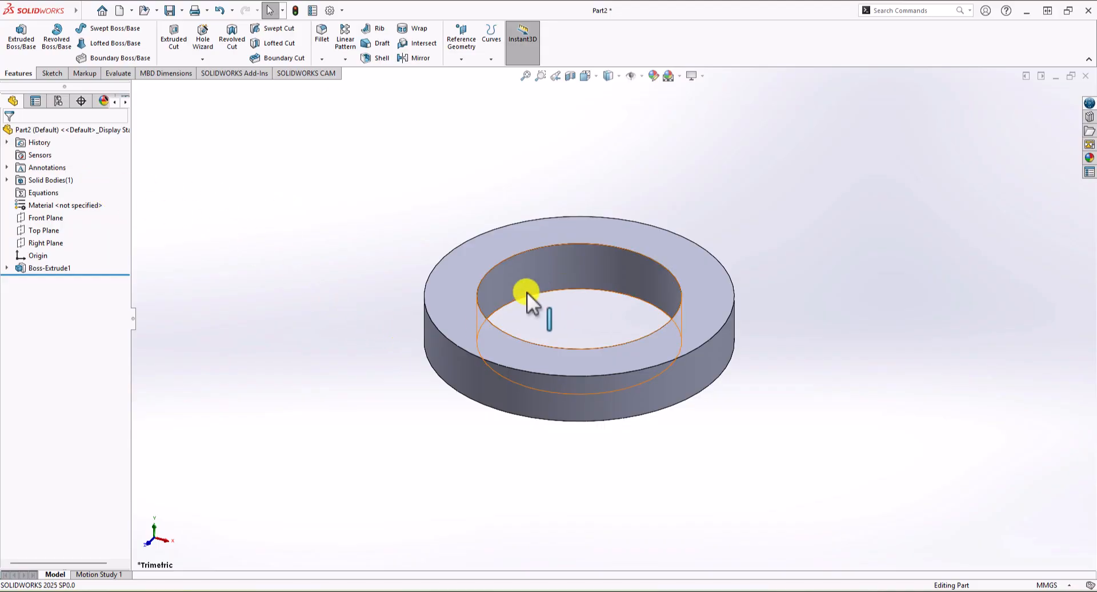
Step: Start a sketch on the ring's upper face and draw a vertical corner rectangle about 49 mm long, from the upper band to beyond the lower outer edge
click(50, 74)
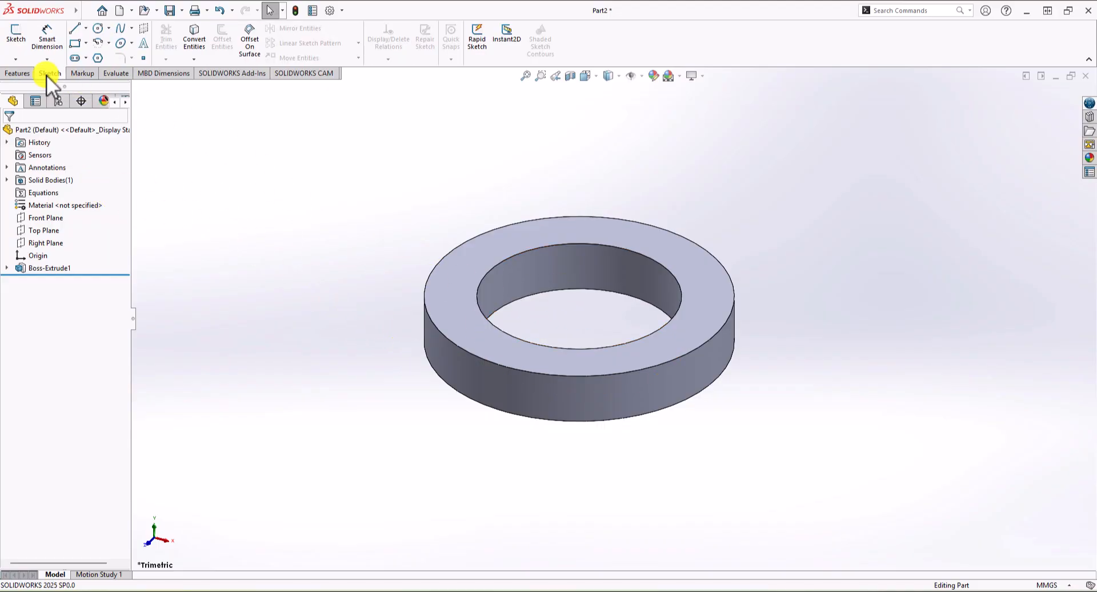
click(16, 34)
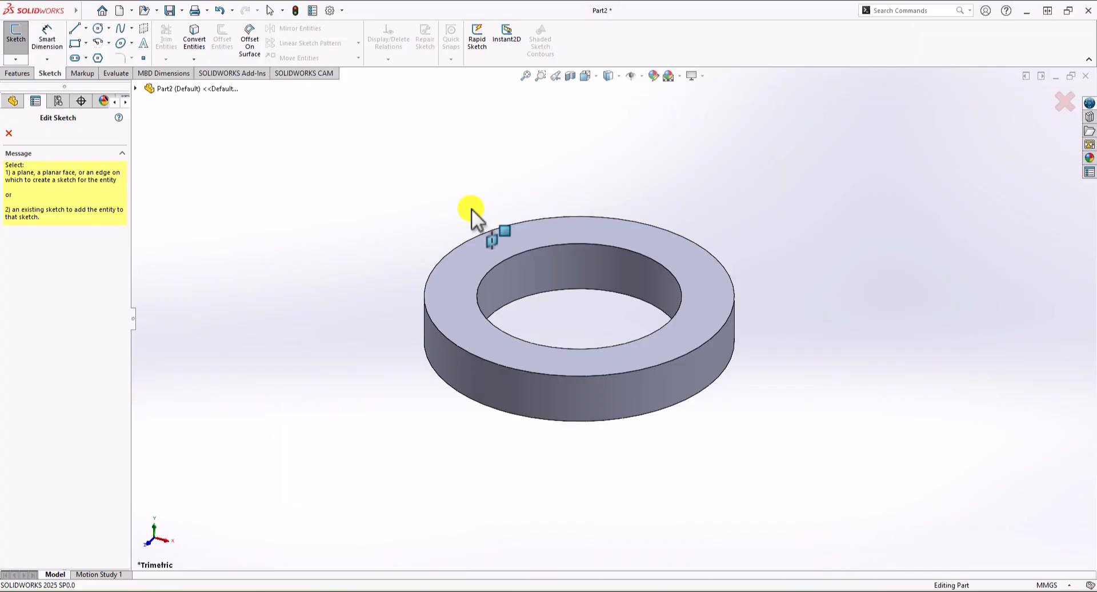
click(592, 231)
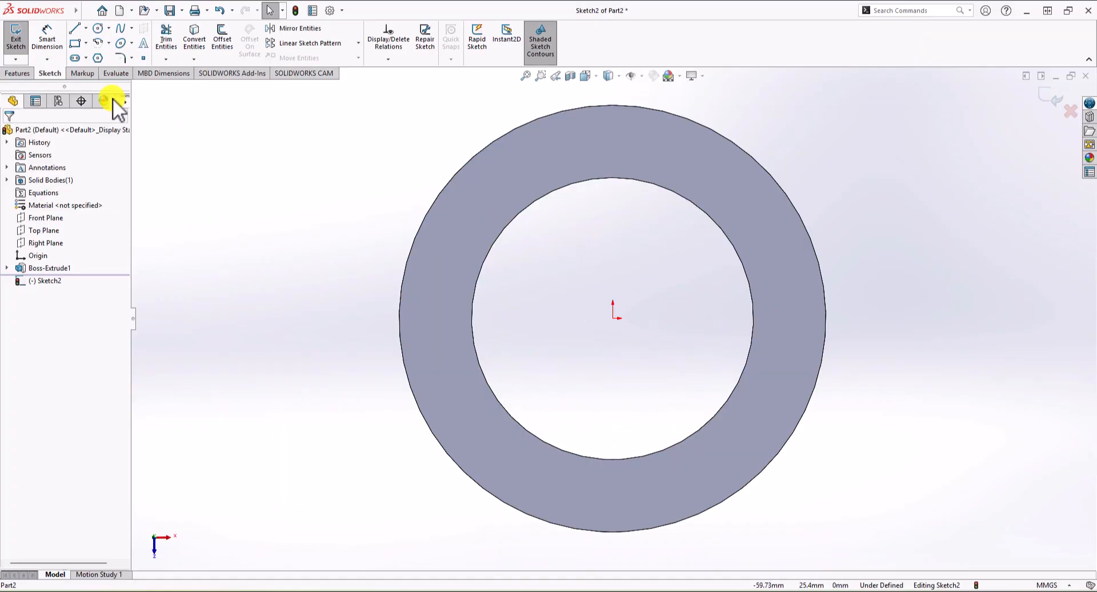
click(75, 44)
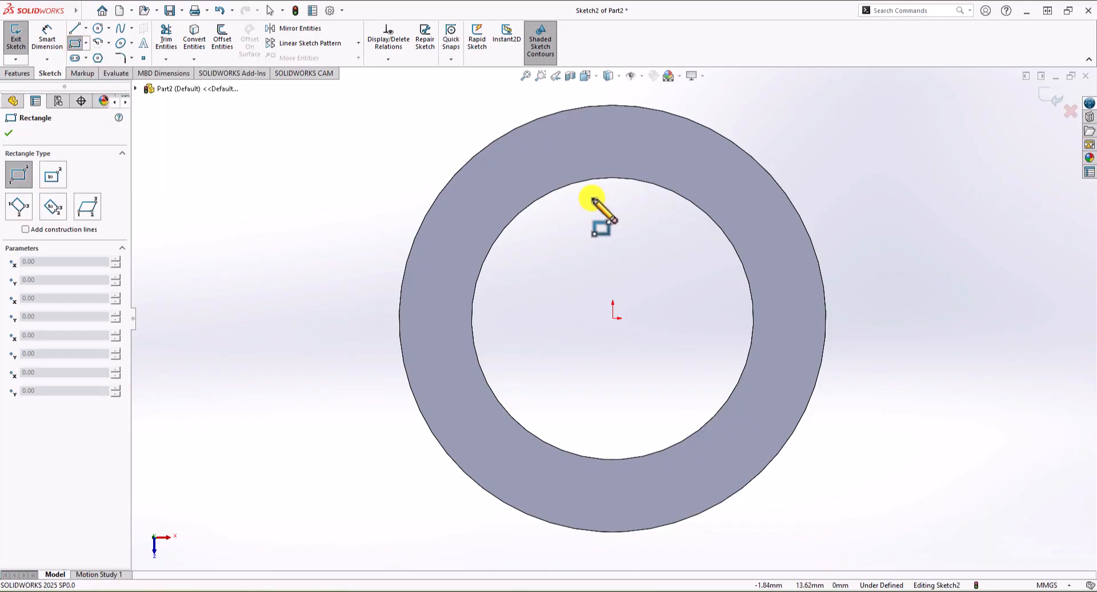
click(589, 165)
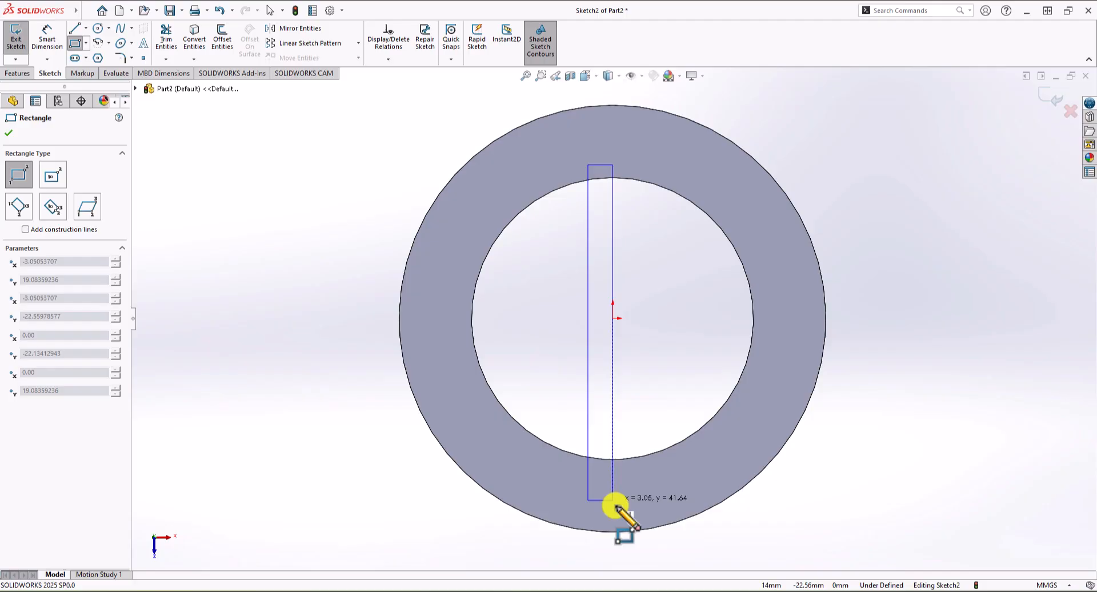
click(648, 561)
key(Escape)
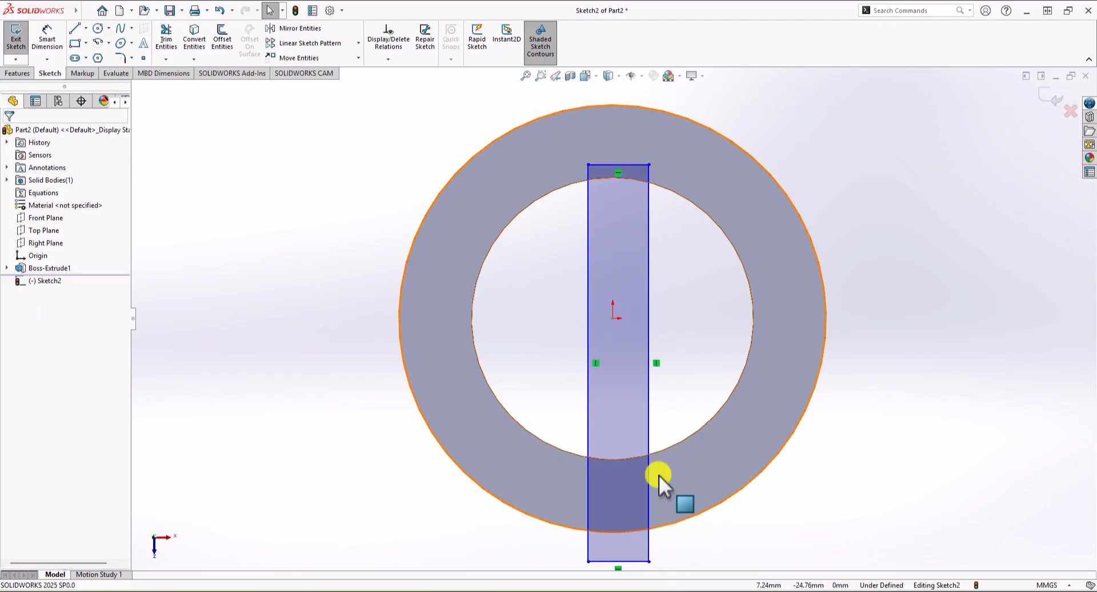
Step: Draw a vertical centerline from the origin down to the ring's outer edge
click(85, 28)
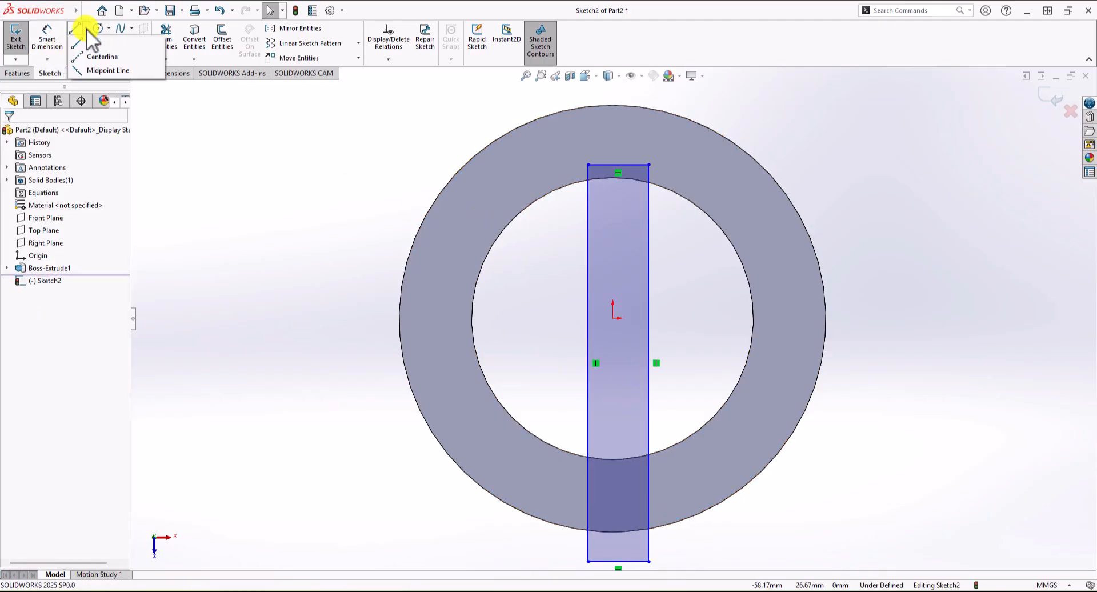
click(101, 56)
click(613, 318)
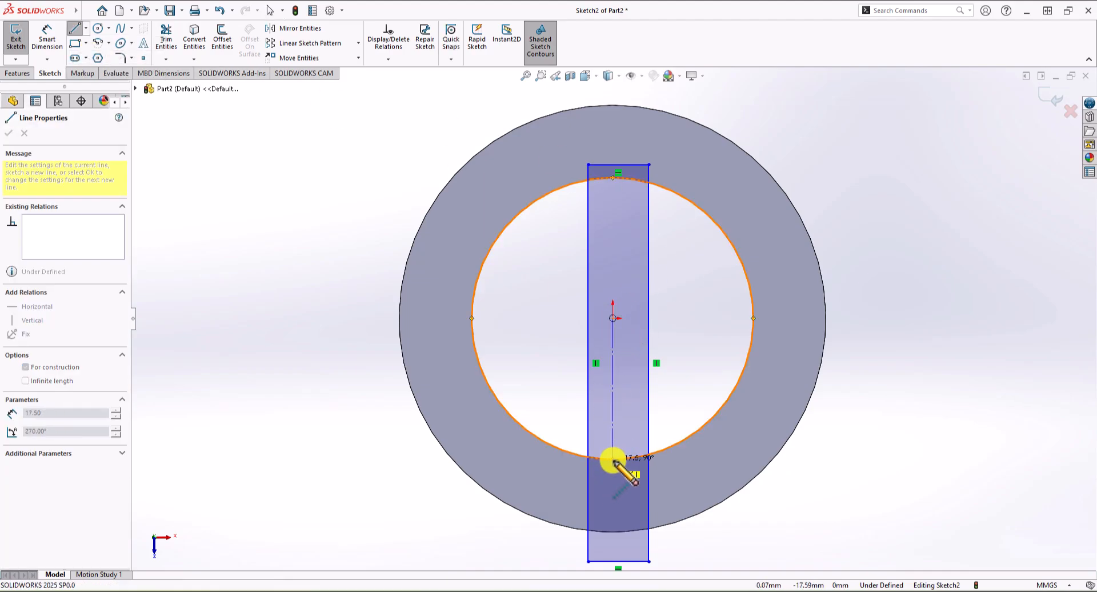
click(613, 533)
key(Escape)
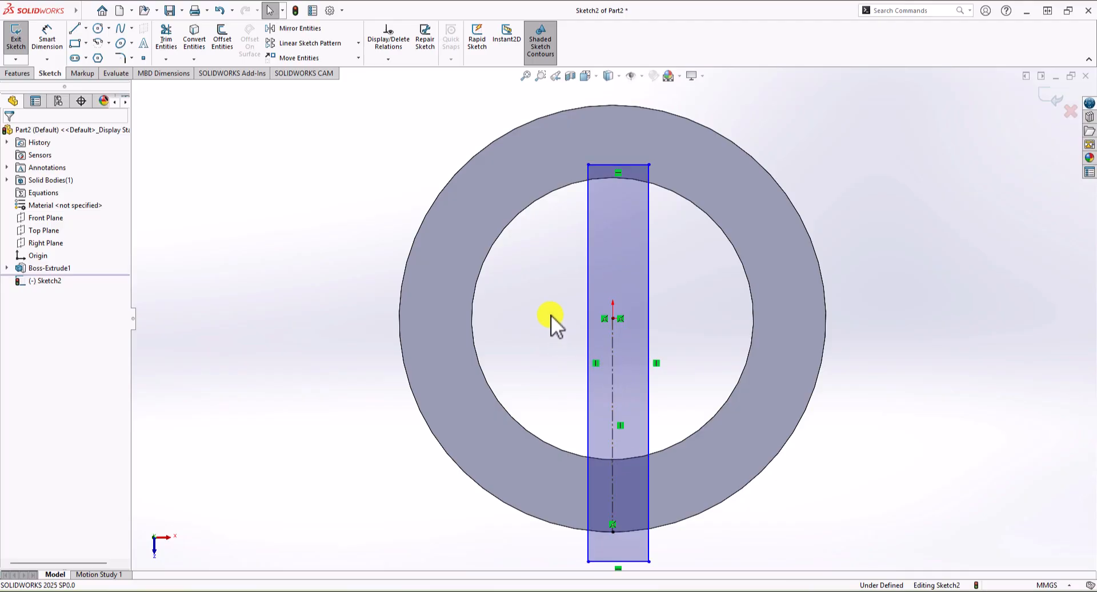
Step: Make the rectangle's two long vertical sides symmetric about the centerline
click(588, 259)
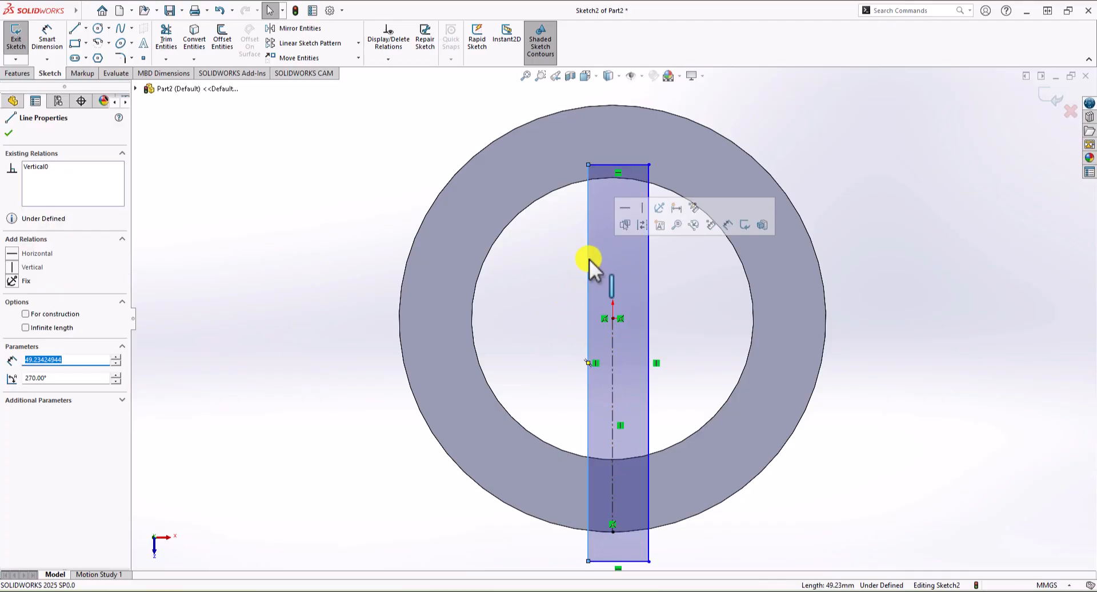
ctrl+click(616, 340)
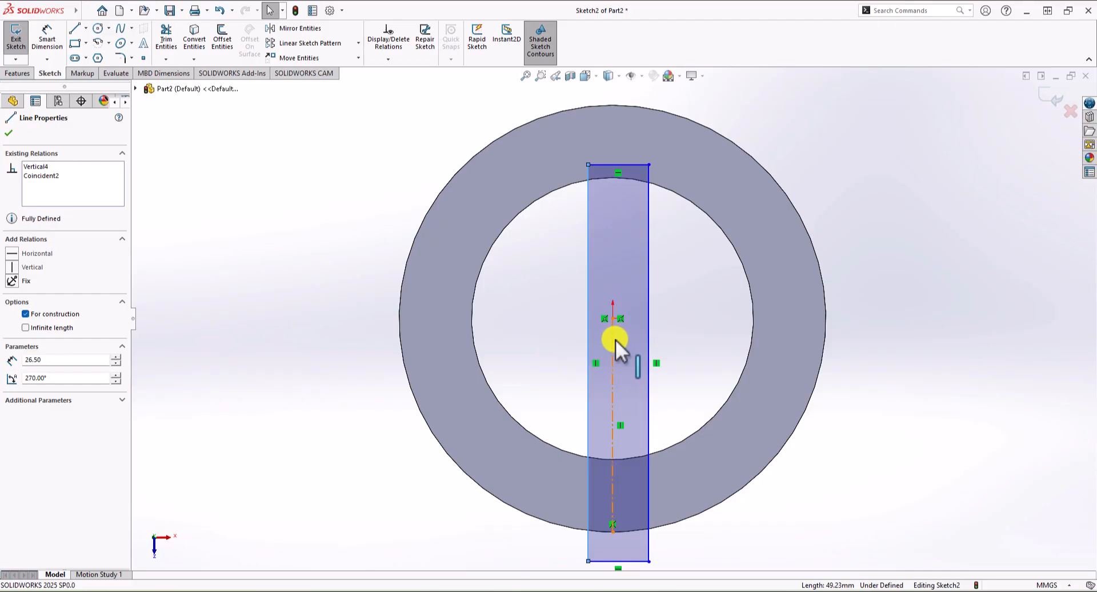
ctrl+click(651, 266)
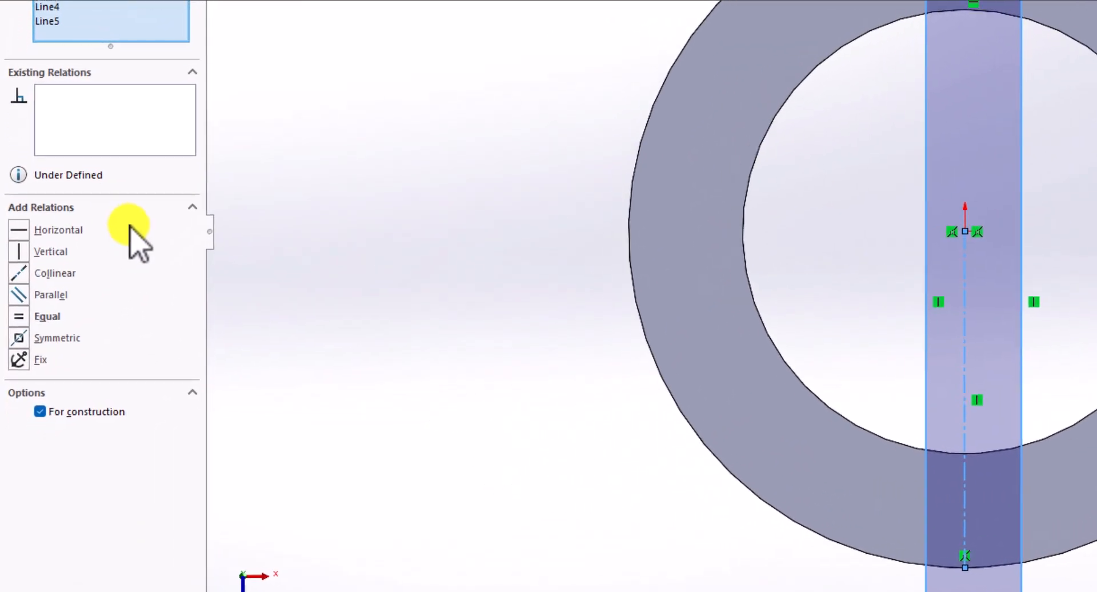
click(22, 337)
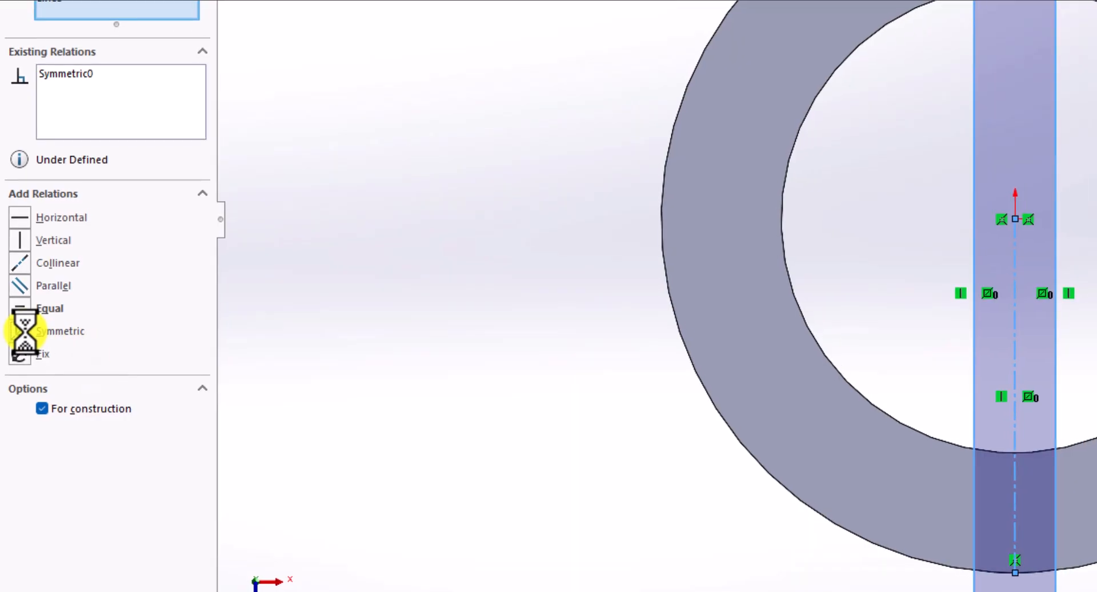
click(242, 303)
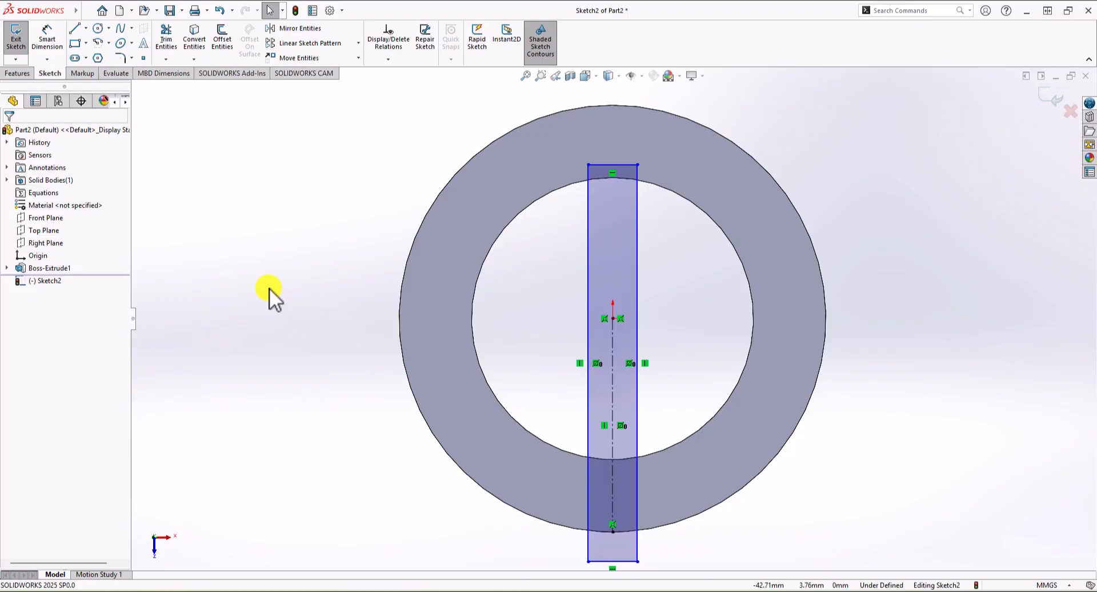
Step: Dimension the slot rectangle's width to 1.5 mm at its upper edge
click(48, 43)
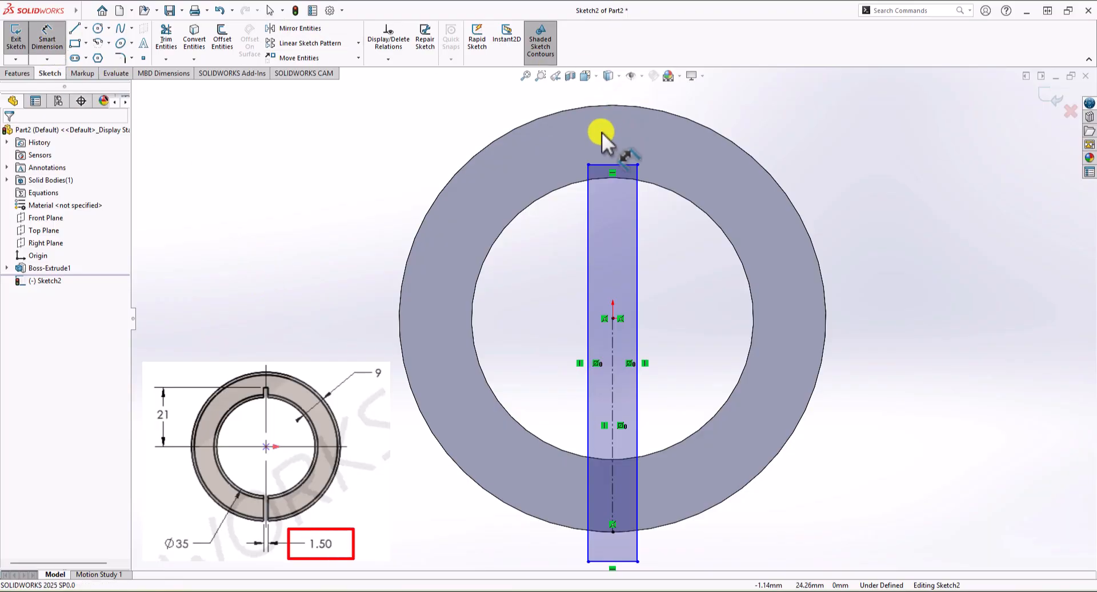
click(609, 164)
click(424, 129)
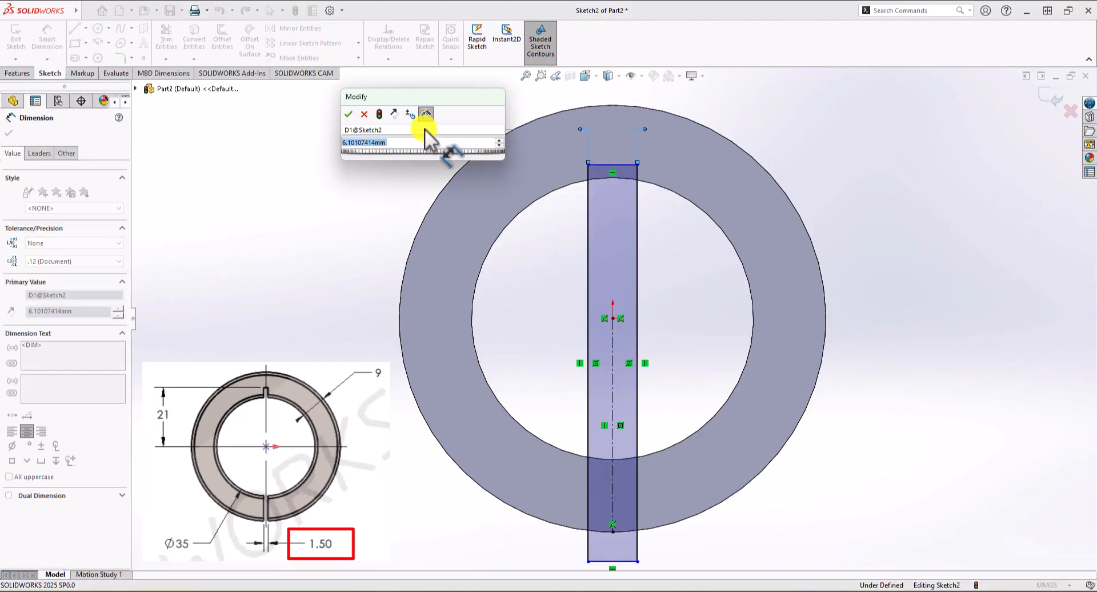
text(1.5)
key(Return)
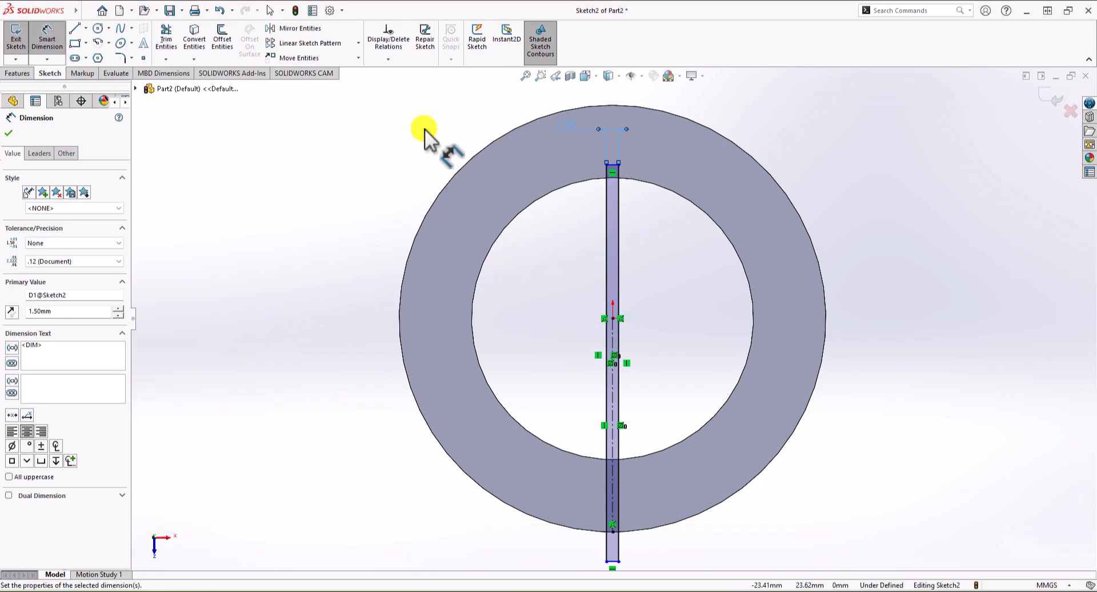
Step: Dimension the vertical distance from the origin to the rectangle's upper edge to 21 mm
click(613, 166)
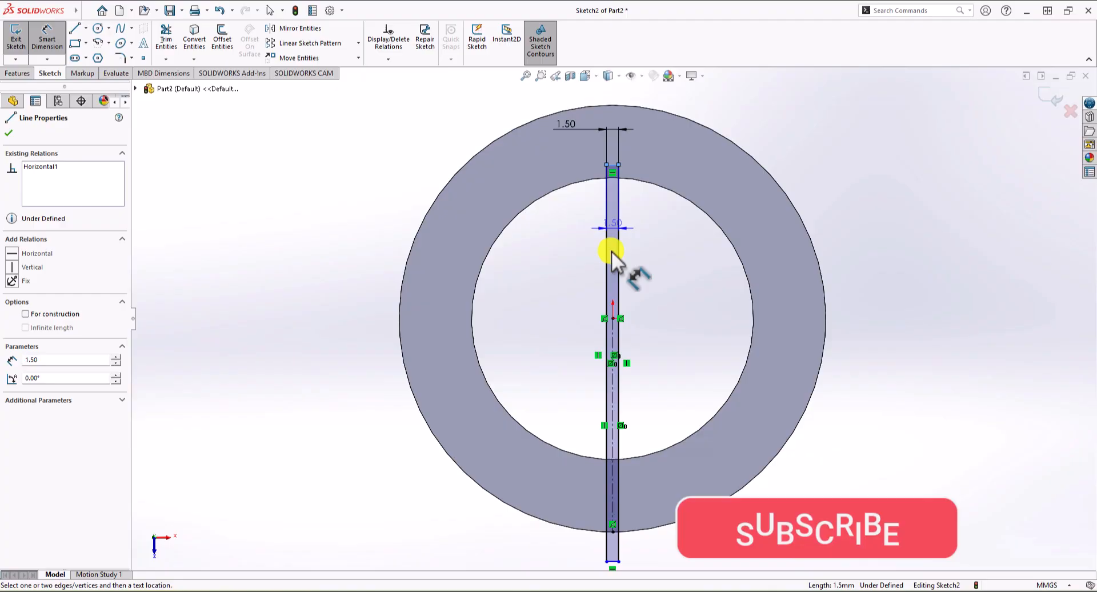
click(612, 319)
click(334, 257)
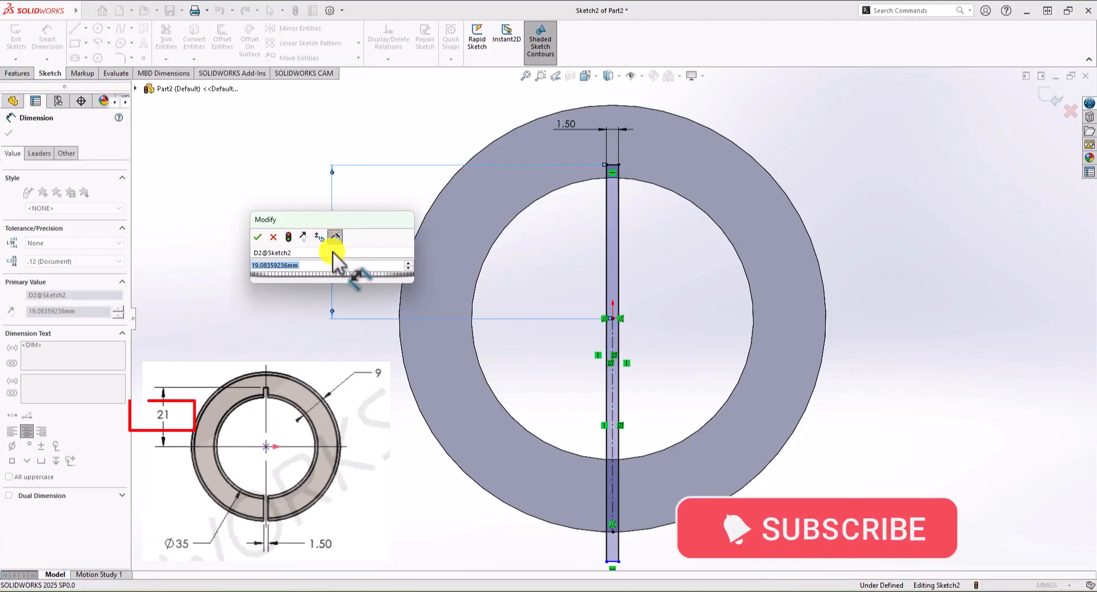
text(21)
key(Return)
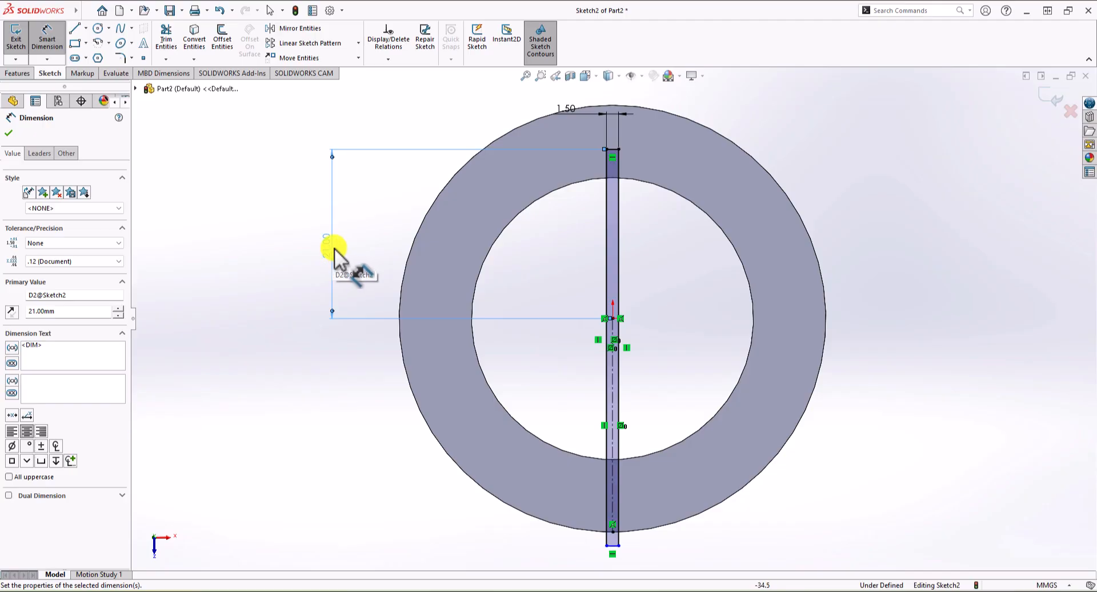
scroll(657, 526, down, 2)
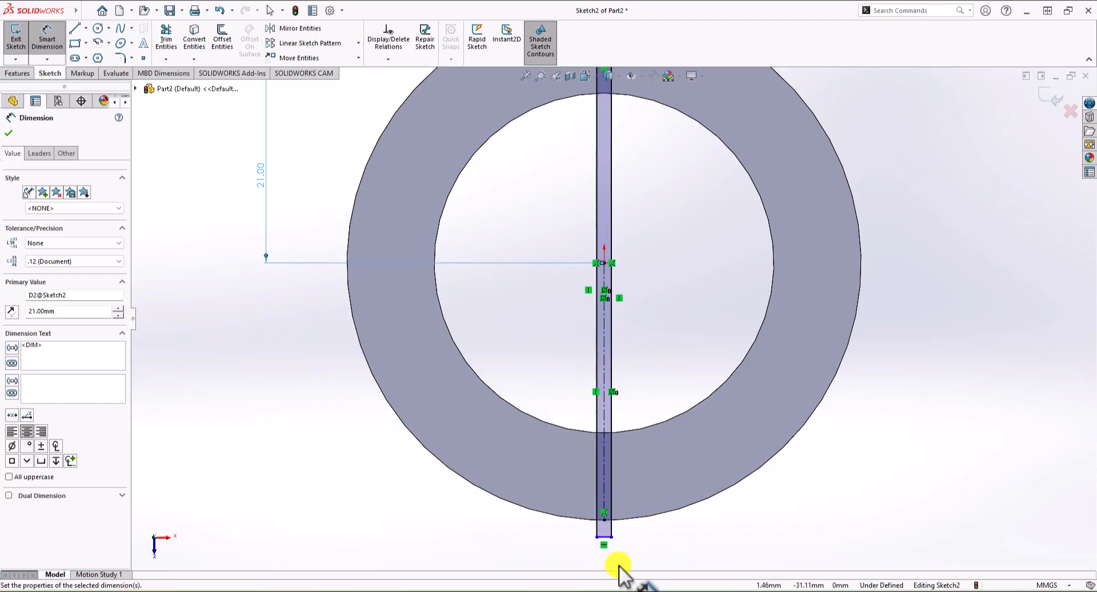
scroll(615, 309, up, 2)
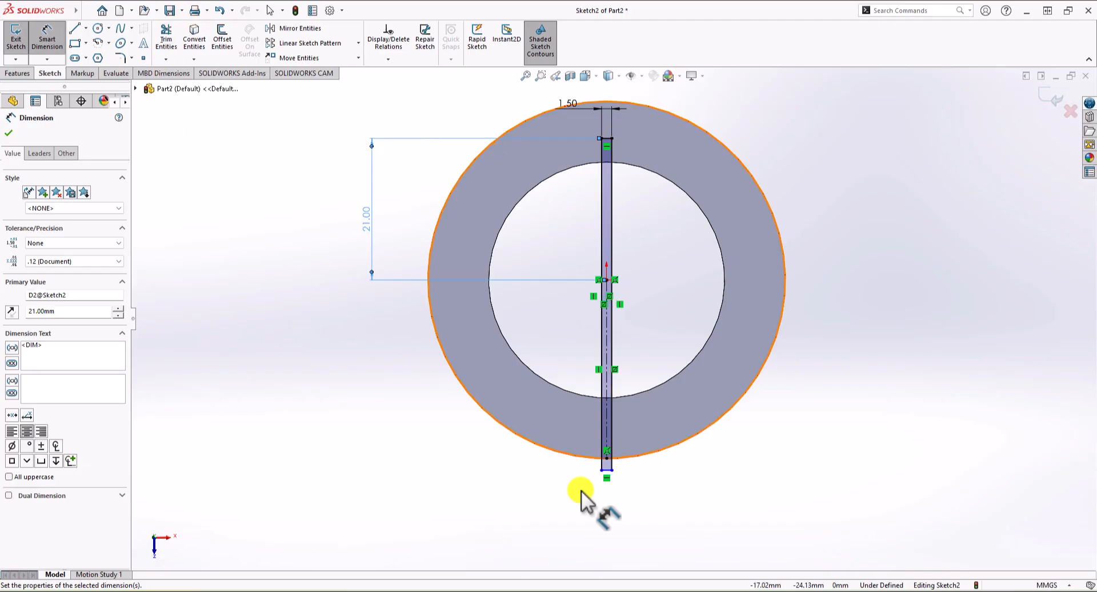
scroll(608, 478, down, 4)
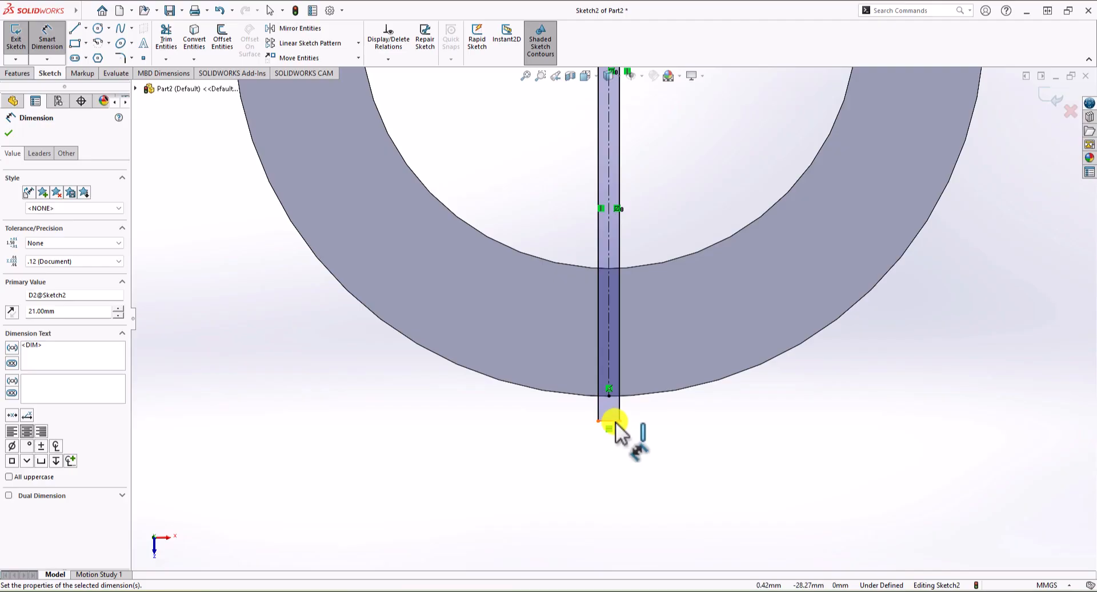
scroll(610, 400, up, 5)
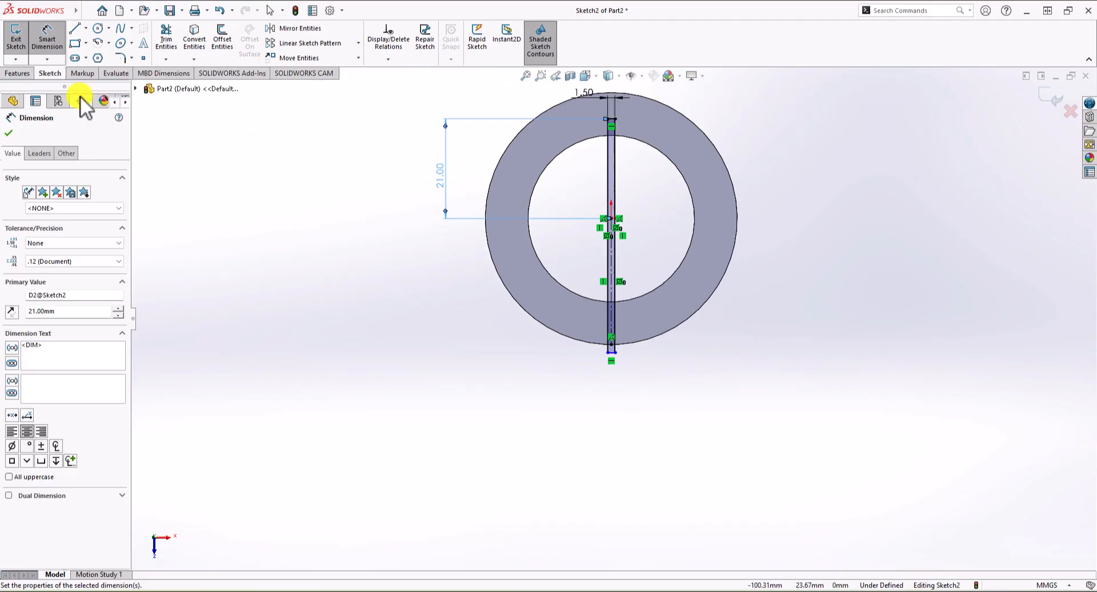
Step: Cut the slot rectangle through the ring with an Extruded Cut set to Through All and inspect the split ring
click(18, 73)
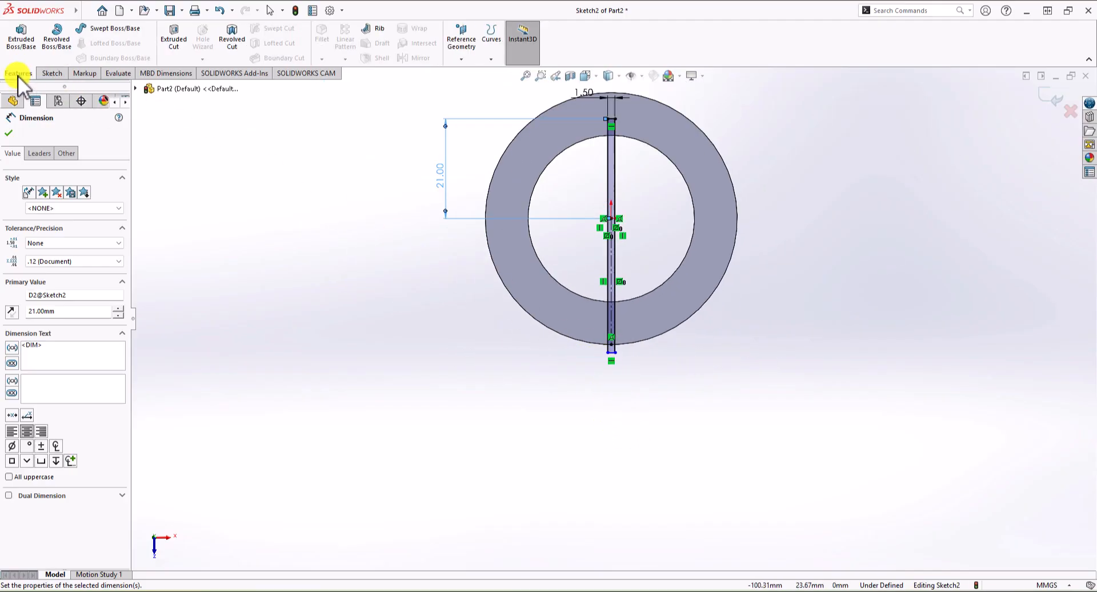
click(172, 41)
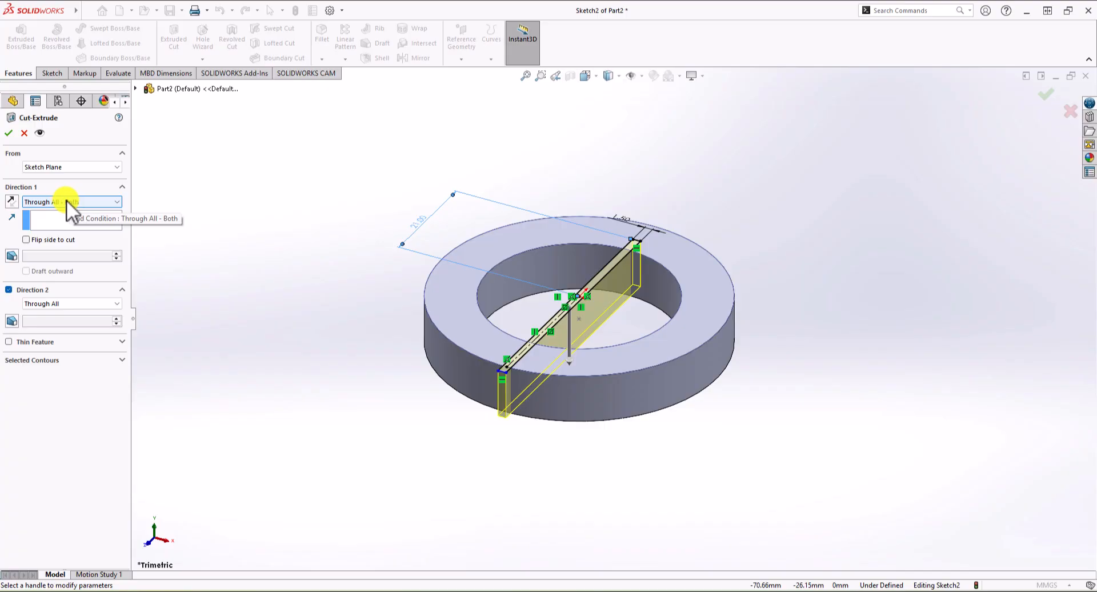
click(84, 200)
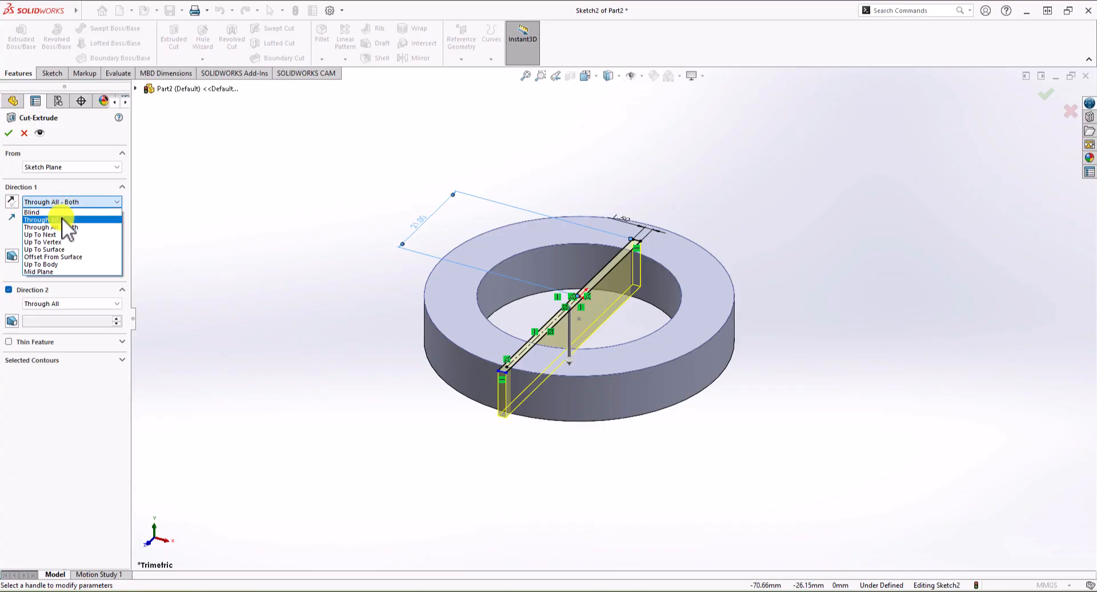
click(61, 217)
click(8, 132)
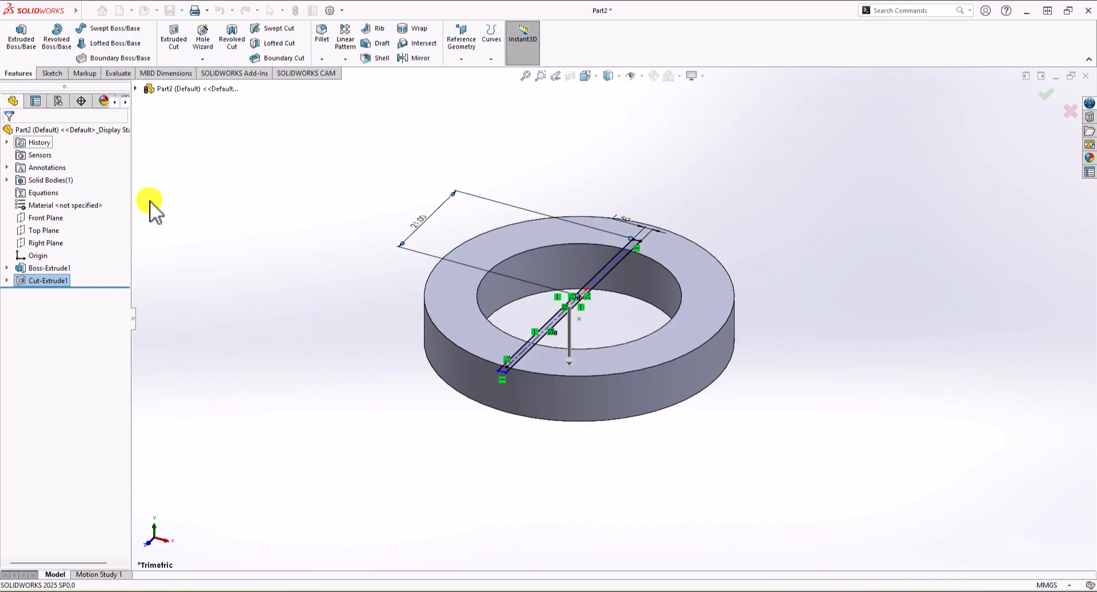
middle_drag(254, 326, 357, 373)
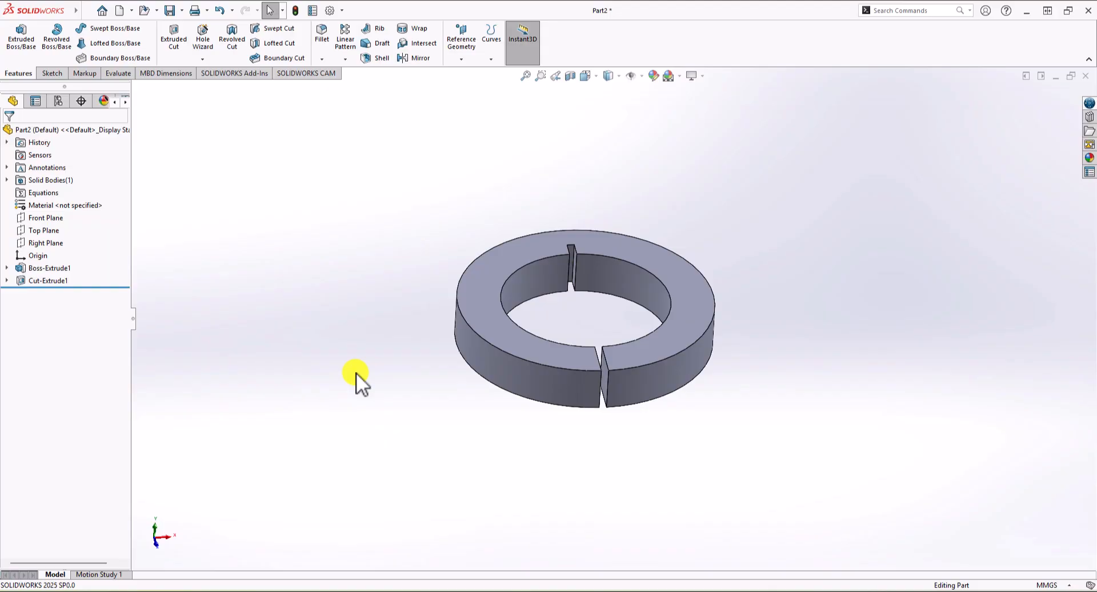
Step: Start a sketch on the Right Plane and draw a circle about 4.5 mm in diameter, centered about 23.8 mm from the origin
click(53, 71)
click(16, 40)
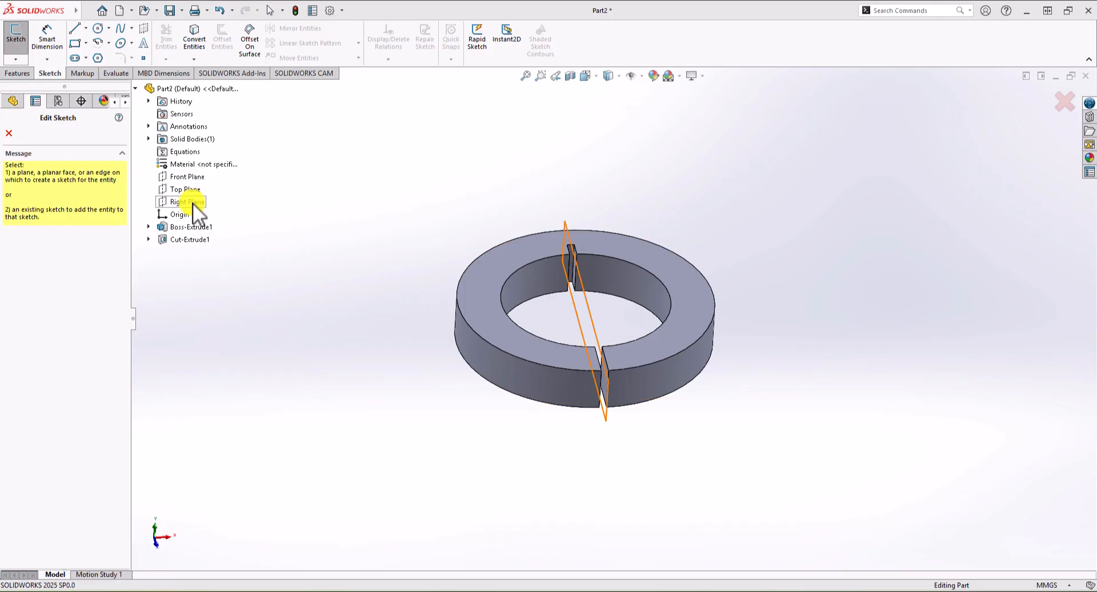
click(193, 202)
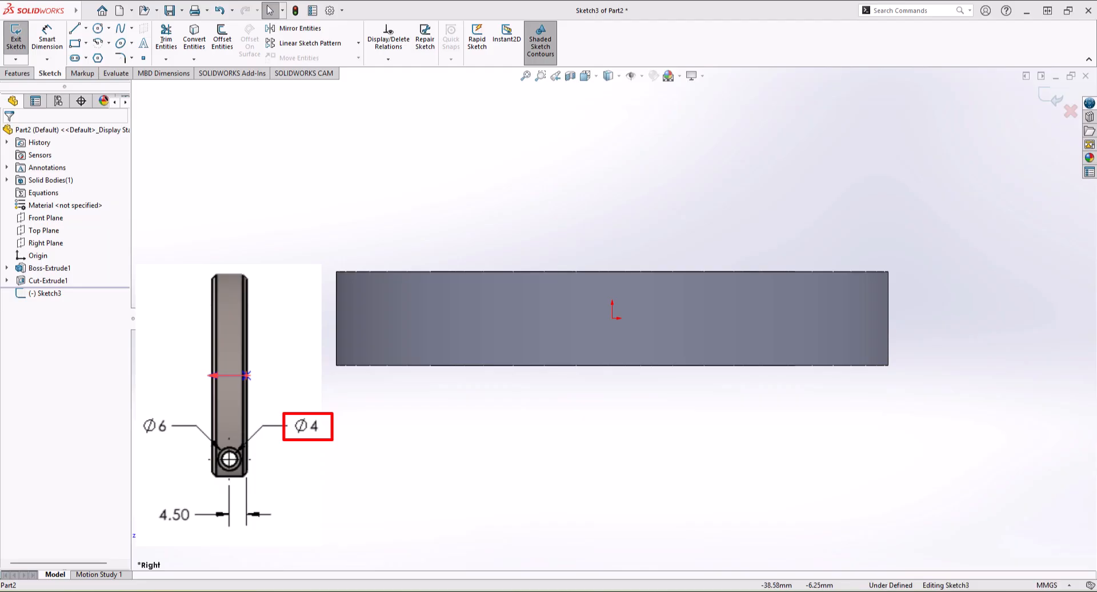
click(98, 28)
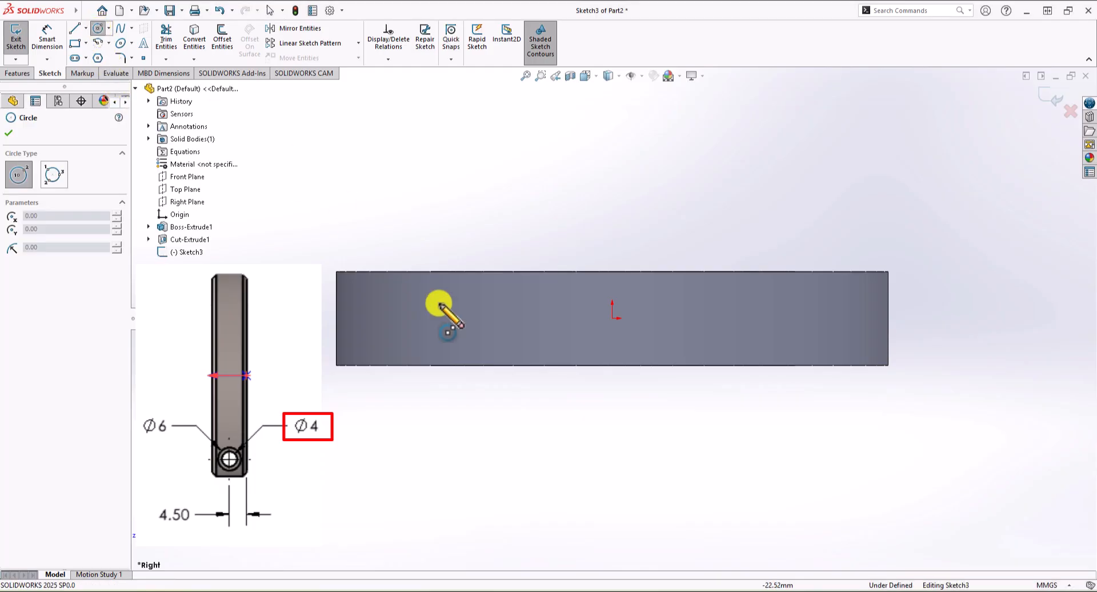
click(364, 318)
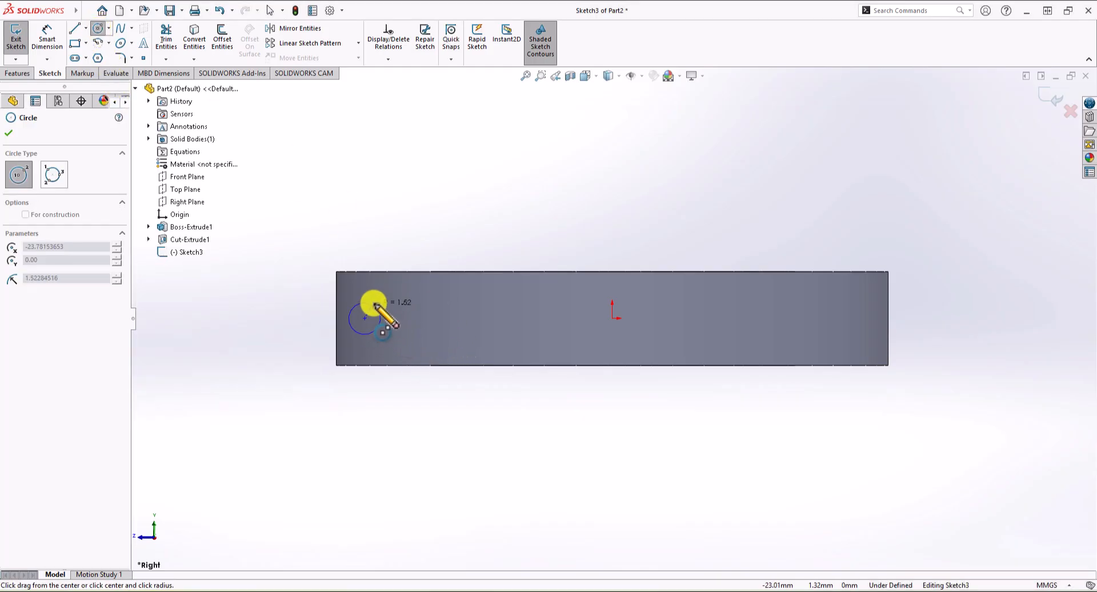
click(377, 299)
Step: Dimension the circle's diameter to 4 mm
click(50, 36)
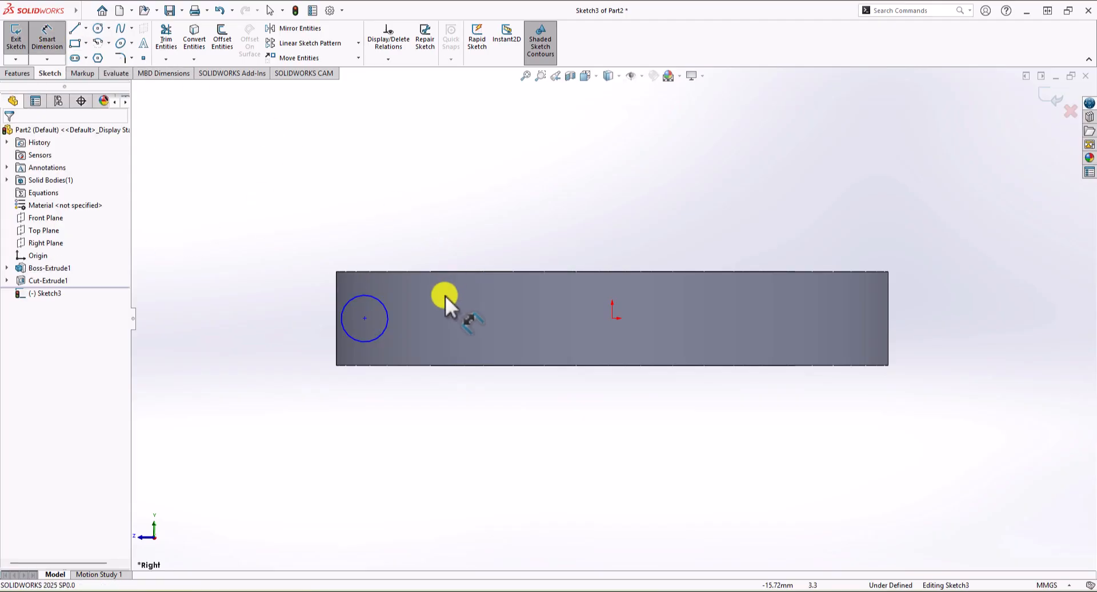
click(366, 297)
click(379, 220)
text(4)
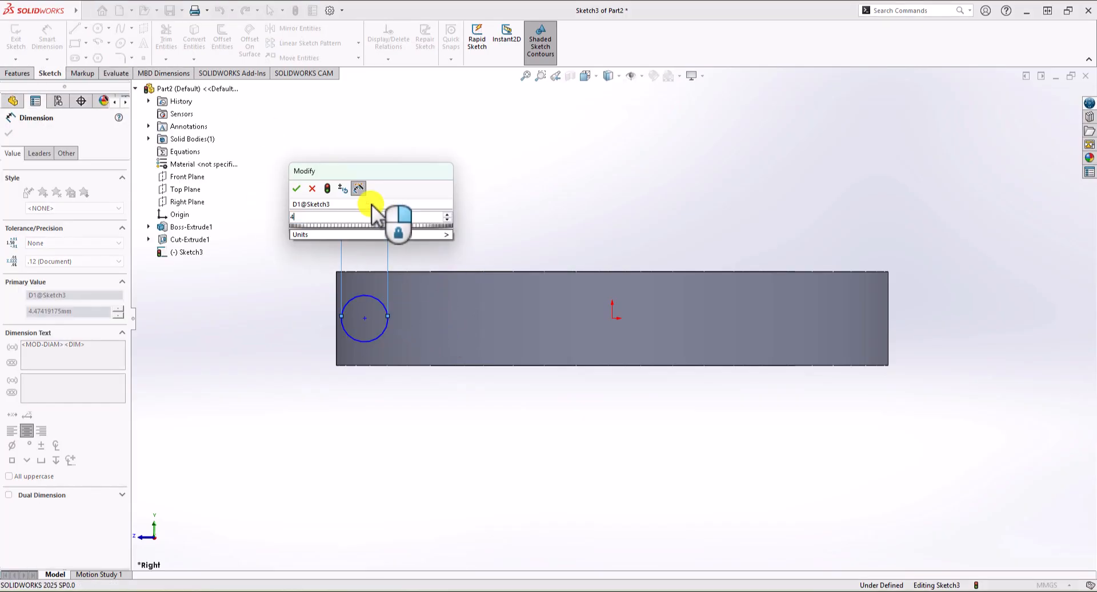
key(Return)
key(Escape)
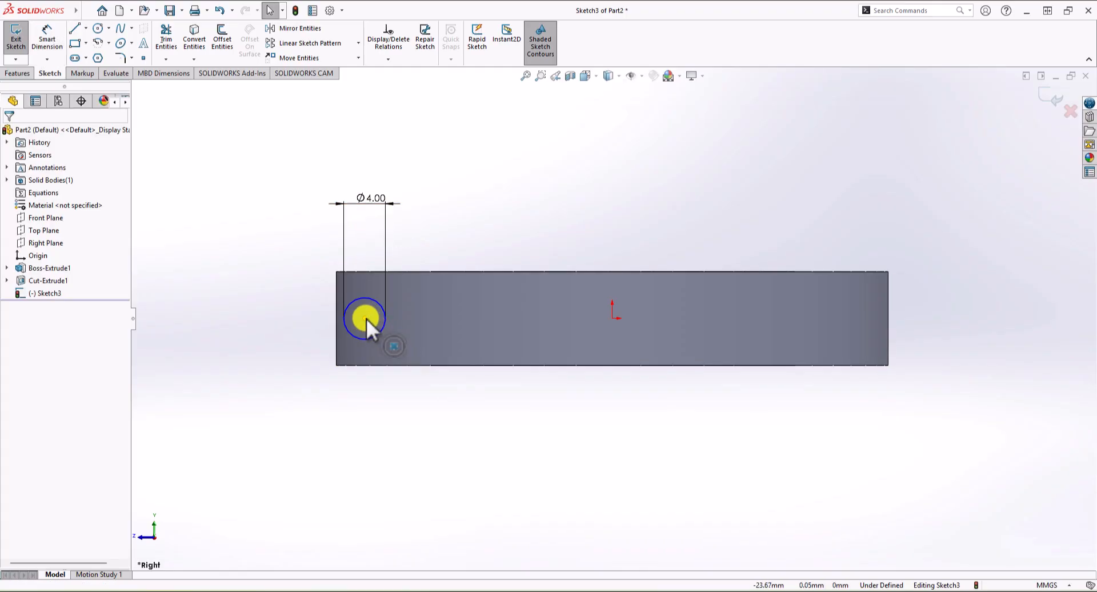
Step: Add a Horizontal relation between the circle's center and the origin
click(366, 318)
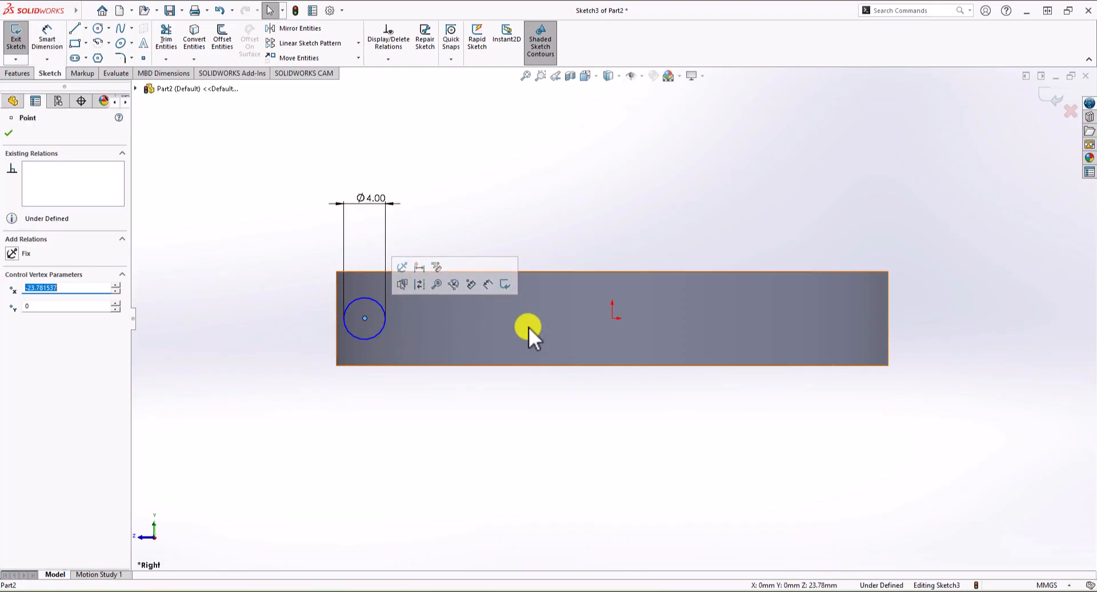
ctrl+click(613, 318)
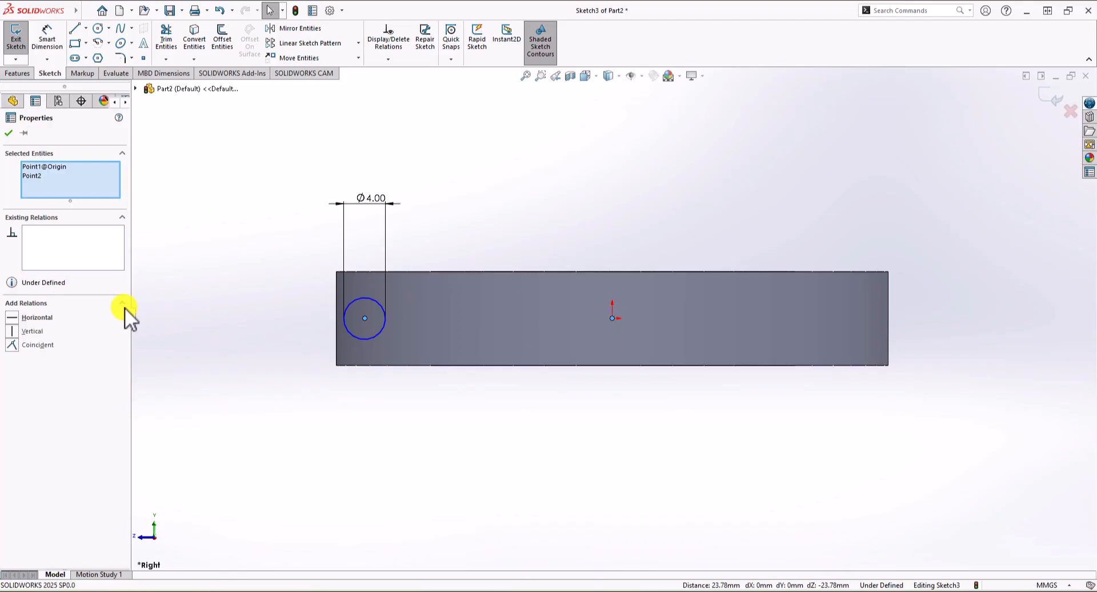
click(13, 318)
click(287, 349)
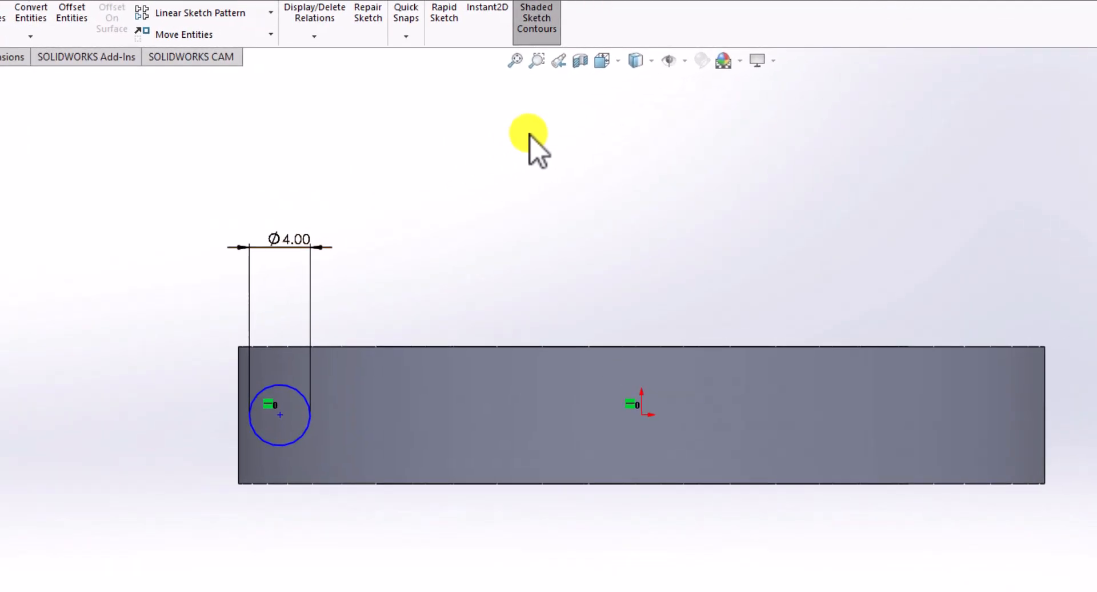
Step: Dimension the circle's center 4.5 mm from the bore's hidden edge using the Hidden Lines Visible display, and restore the shaded display with edges
click(652, 60)
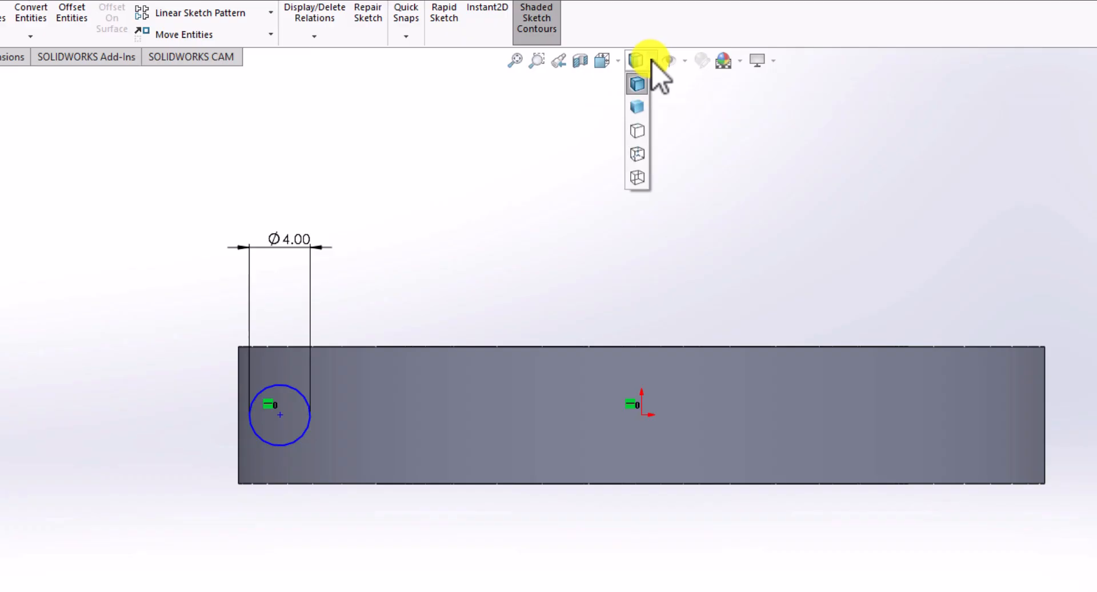
click(638, 153)
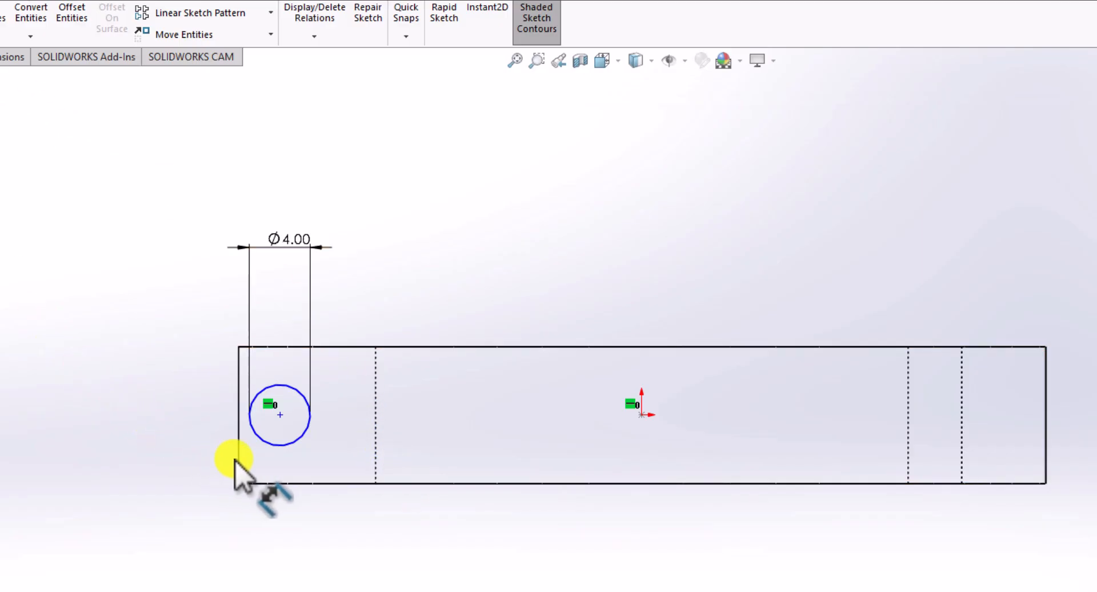
click(280, 414)
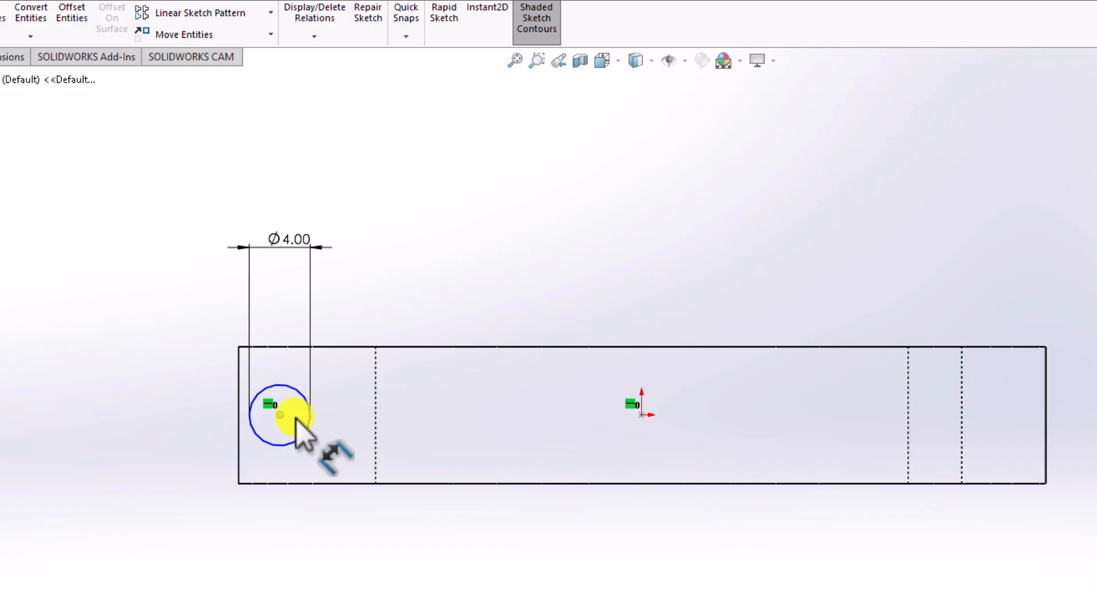
click(375, 411)
click(346, 300)
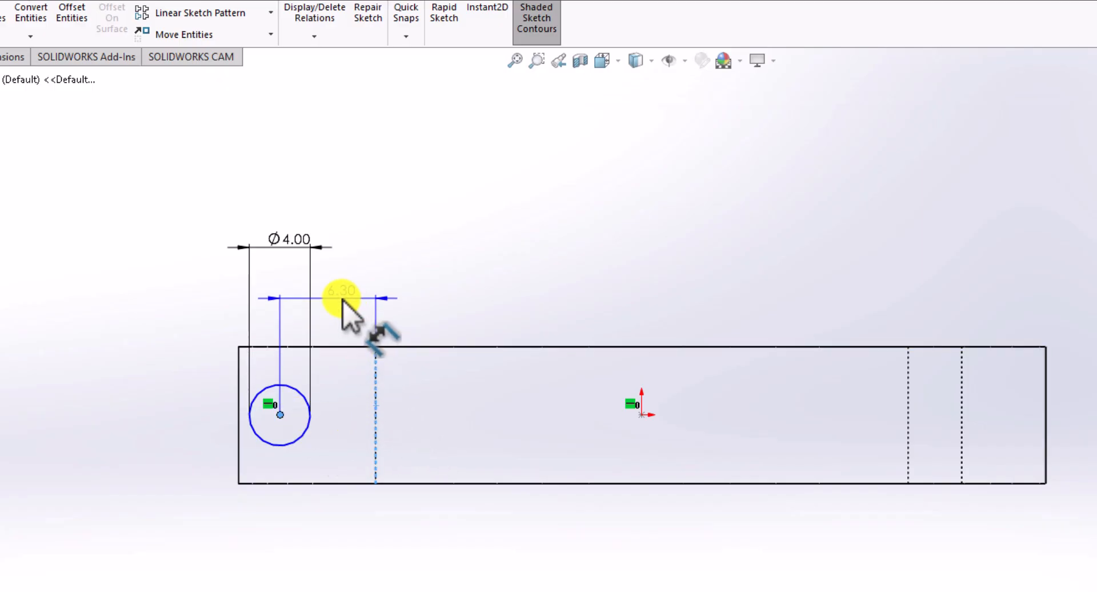
click(342, 300)
text(4.)
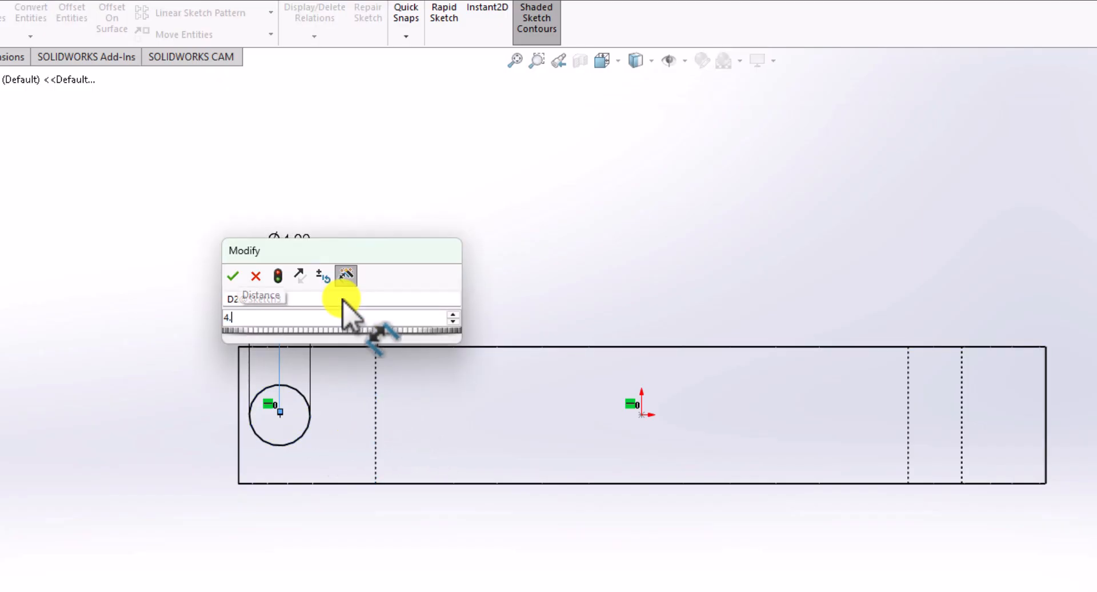
text(5)
key(Return)
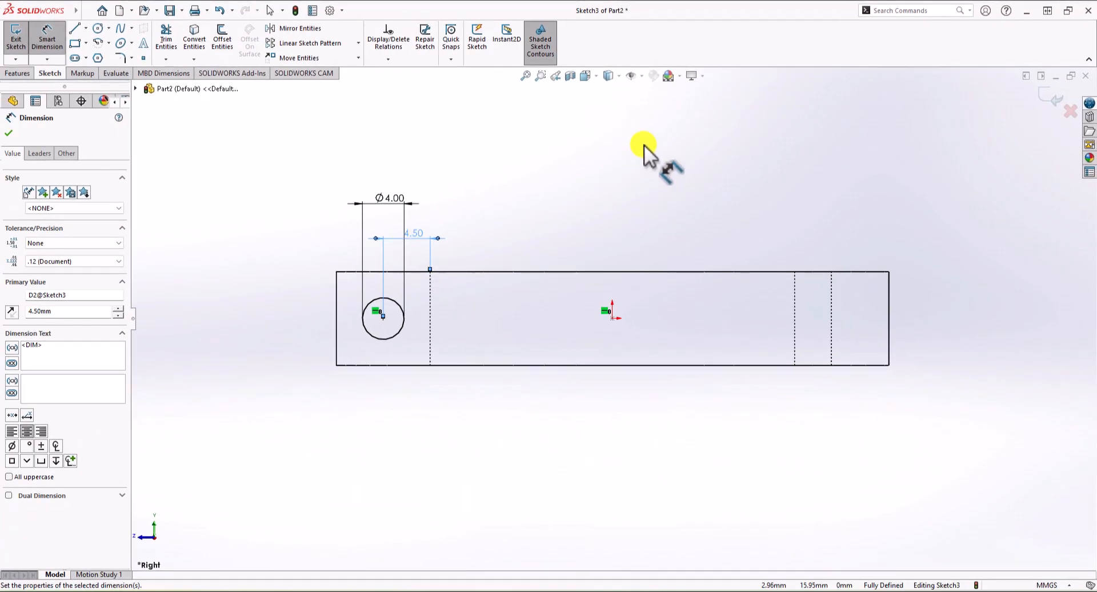
mouse_move(620, 81)
click(609, 91)
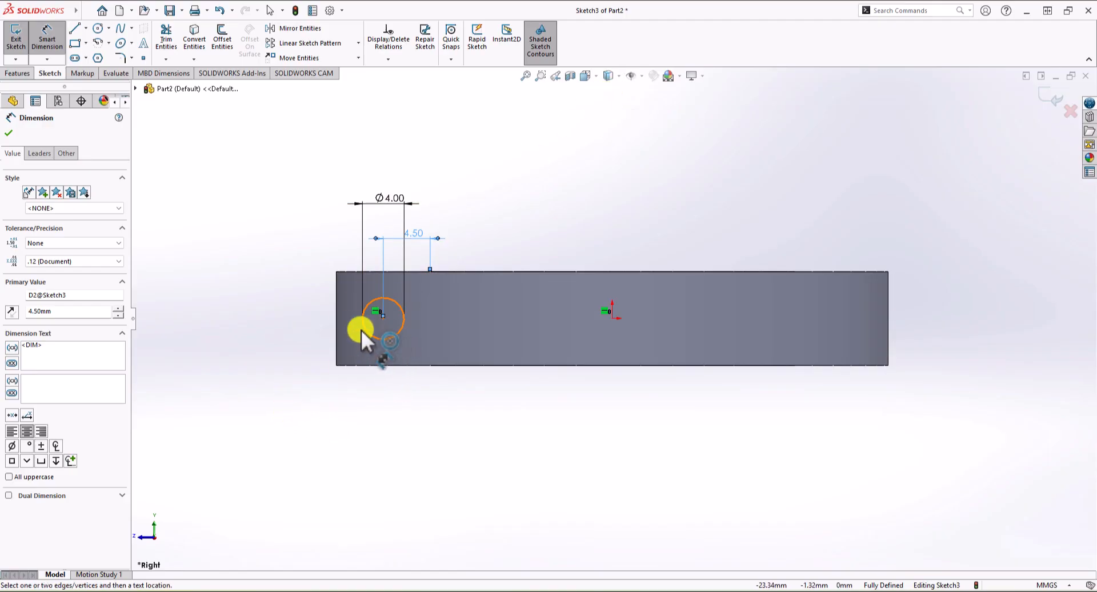
Step: Cut the 4 mm circle through both sides of the split ring with an Extruded Cut set to Through All - Both
click(15, 73)
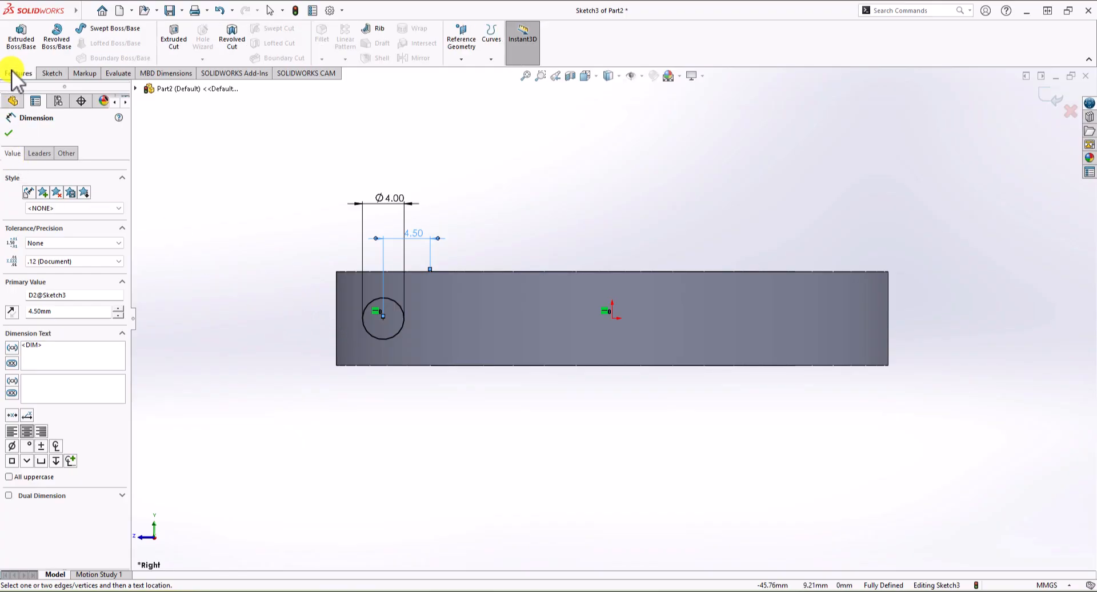
click(172, 38)
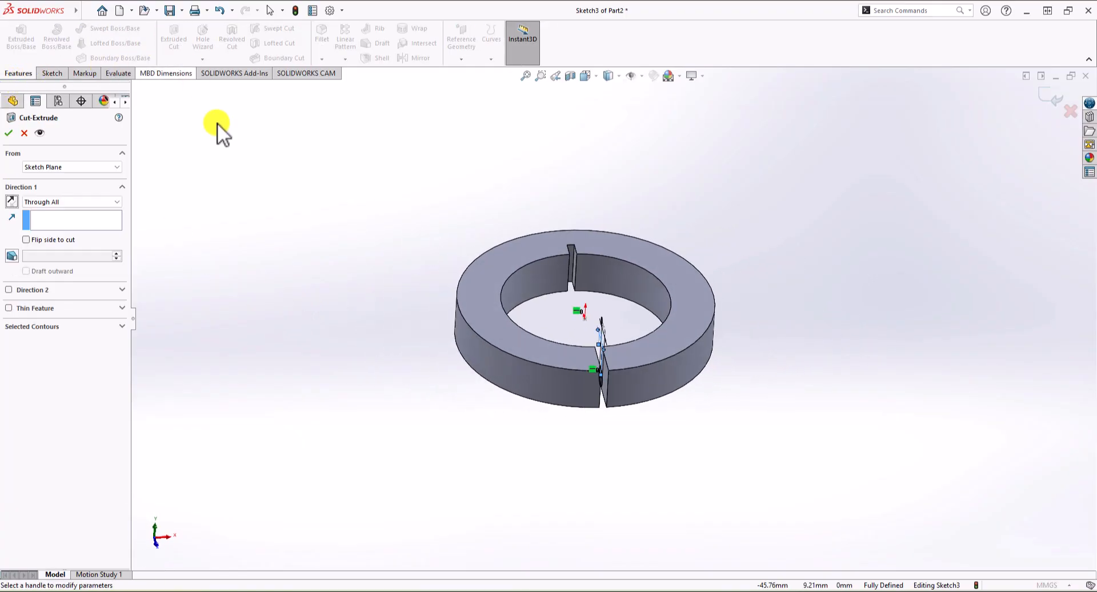
middle_drag(588, 465, 566, 452)
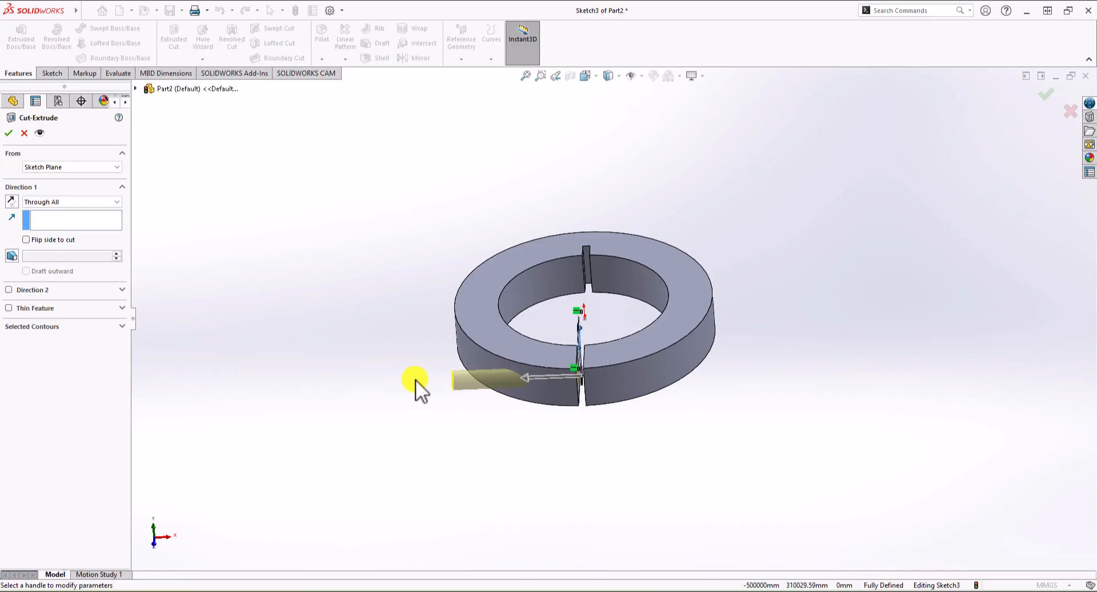
click(58, 203)
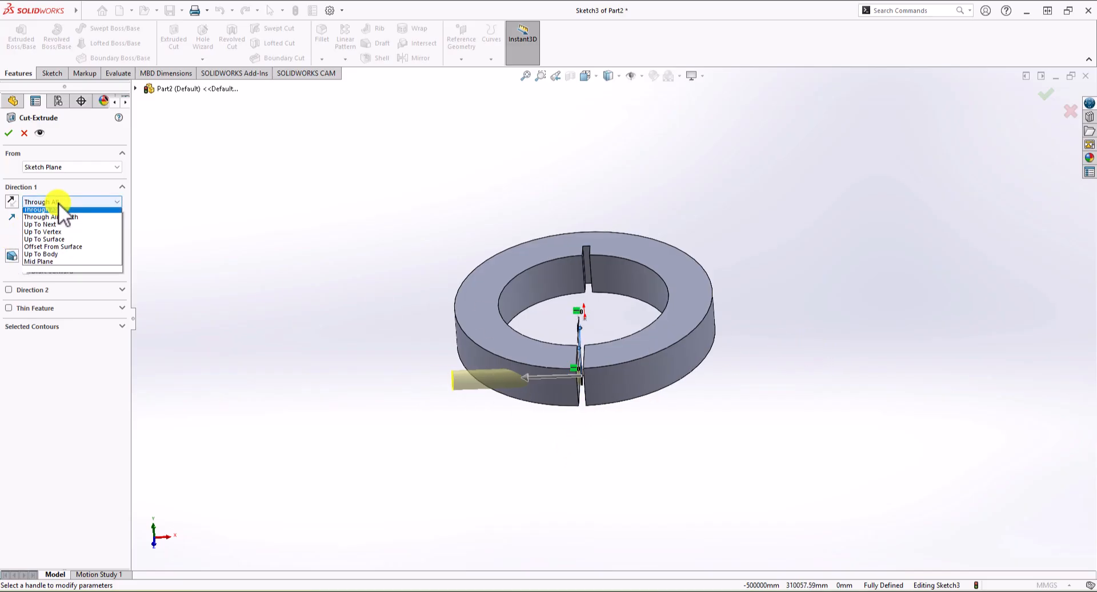
click(64, 225)
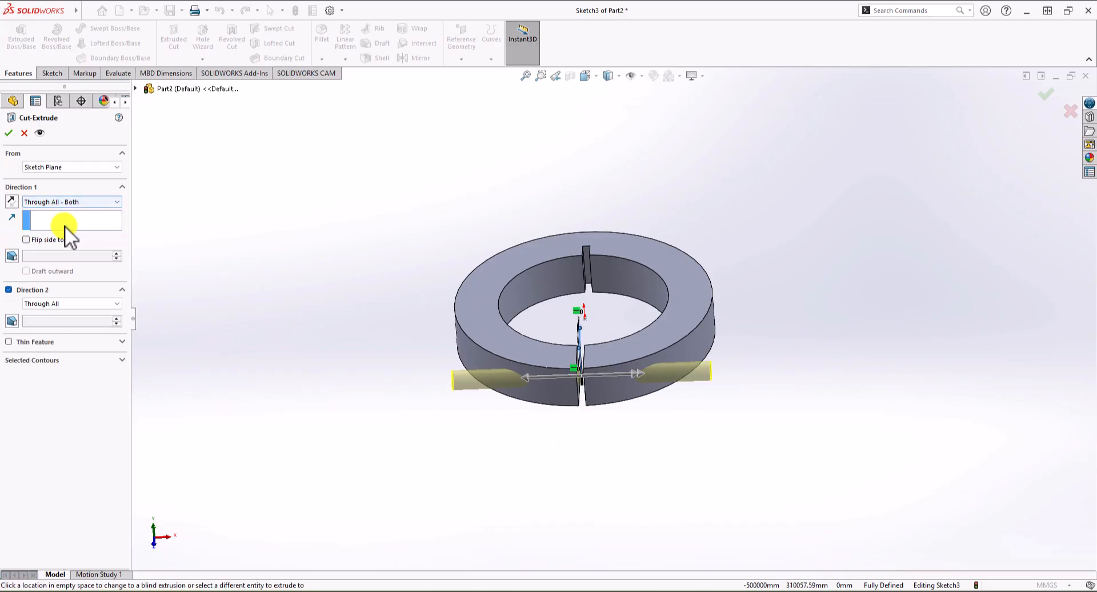
click(9, 133)
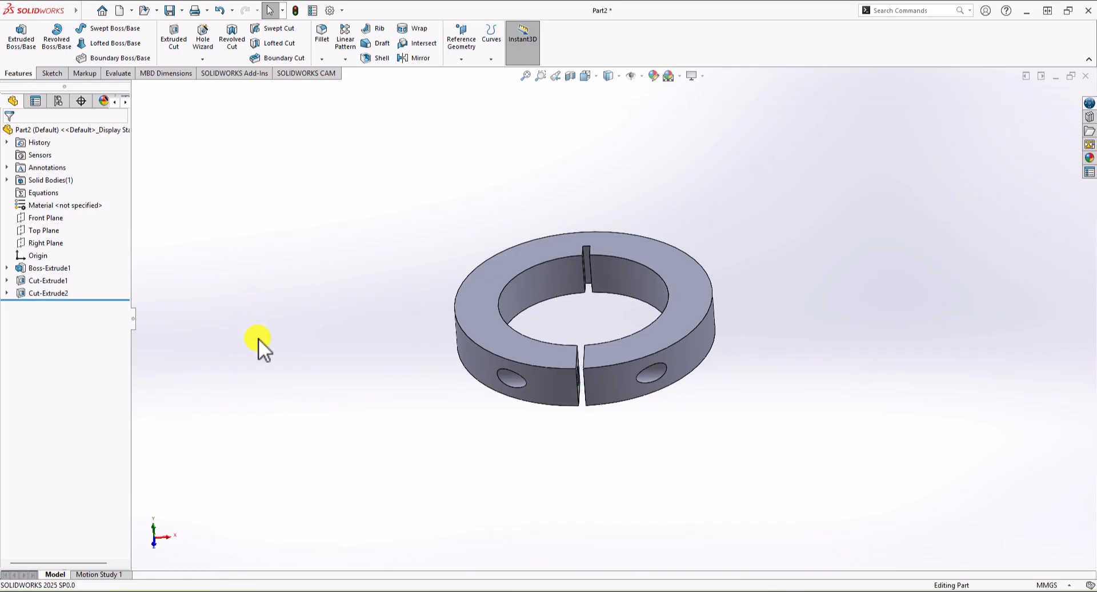
key(ctrl+7)
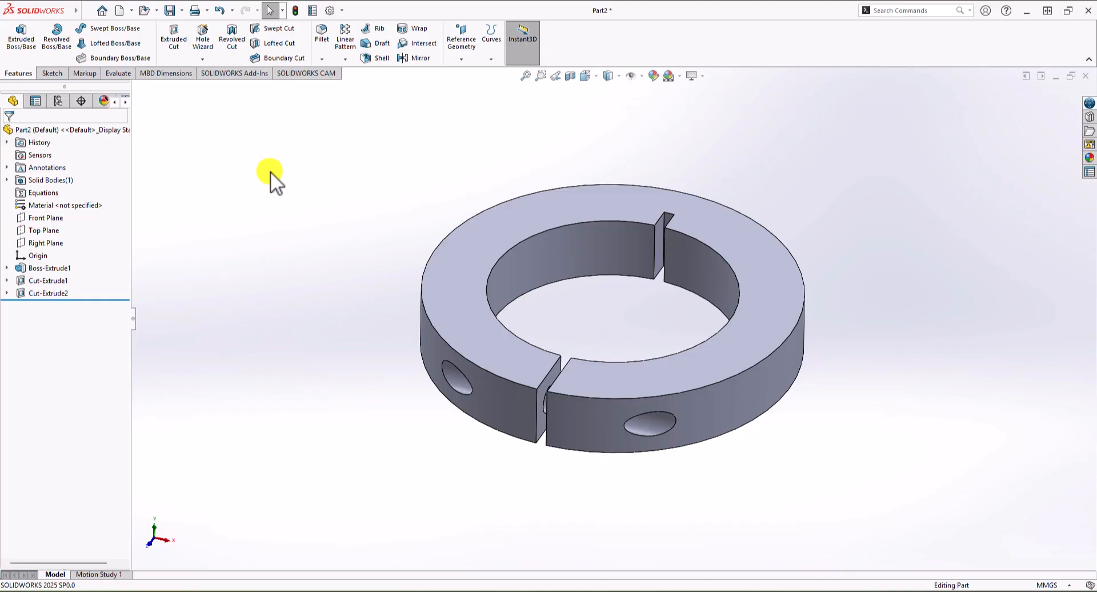
Step: Start a sketch on the Right Plane and draw a circle about 6.3 mm in diameter, concentric with the screw hole
click(47, 74)
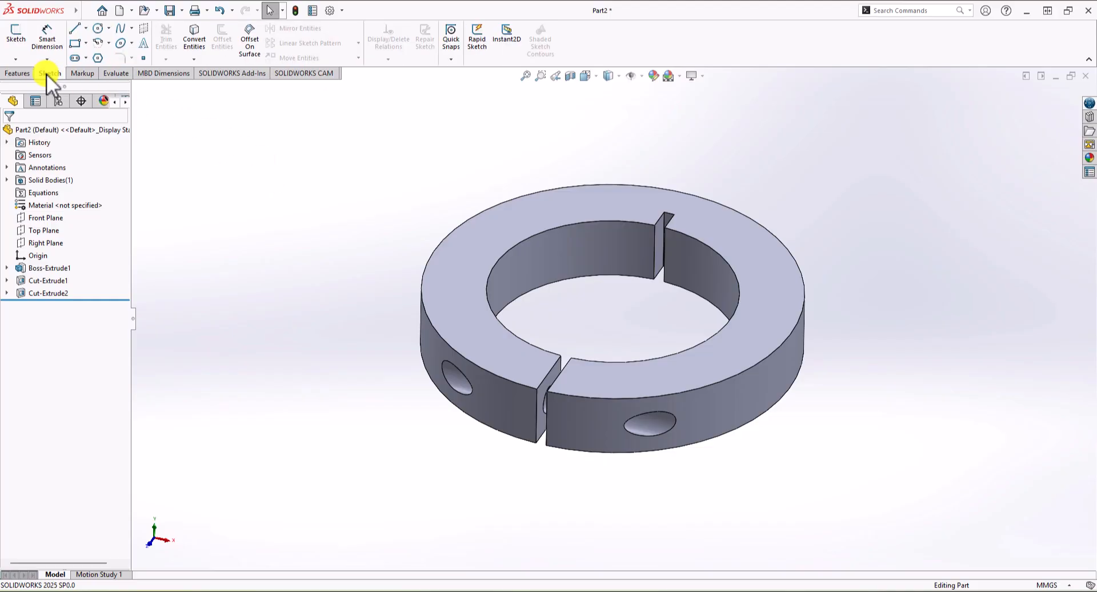
click(18, 35)
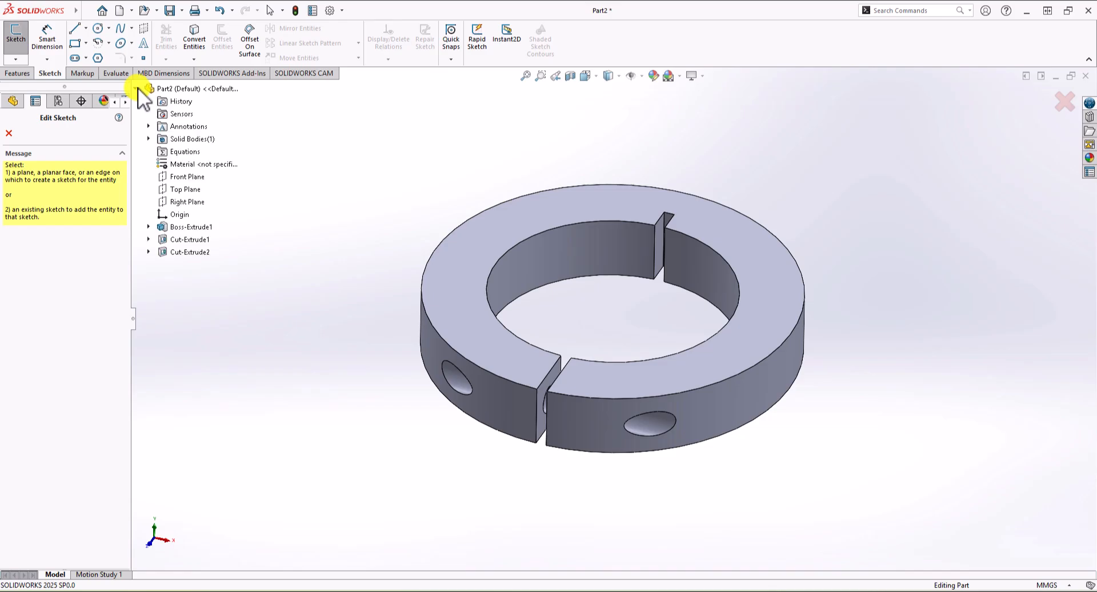
click(176, 203)
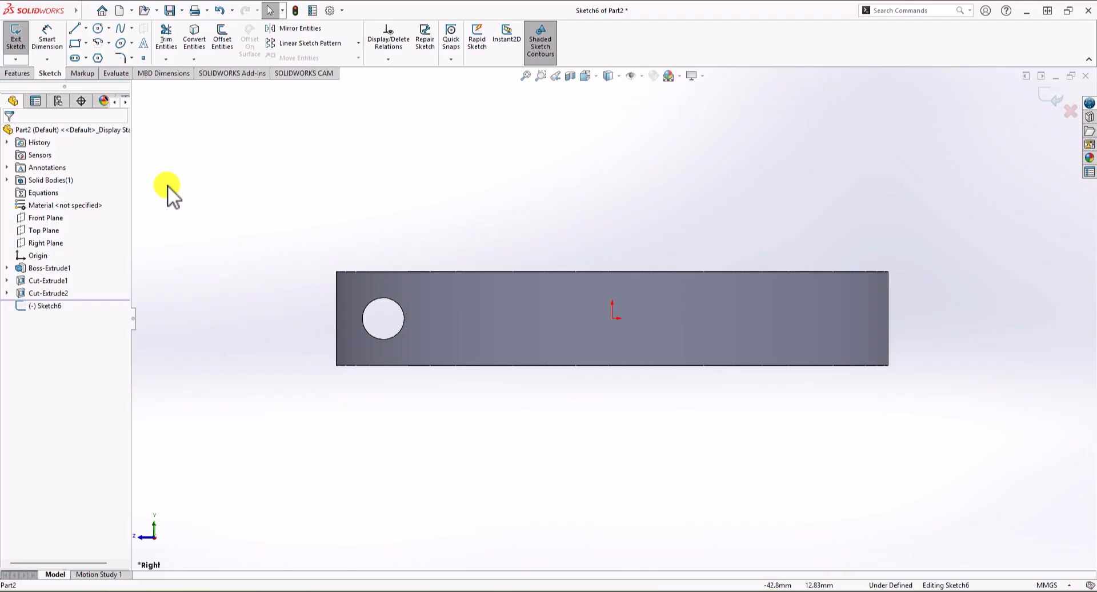
click(98, 29)
drag(383, 319, 397, 289)
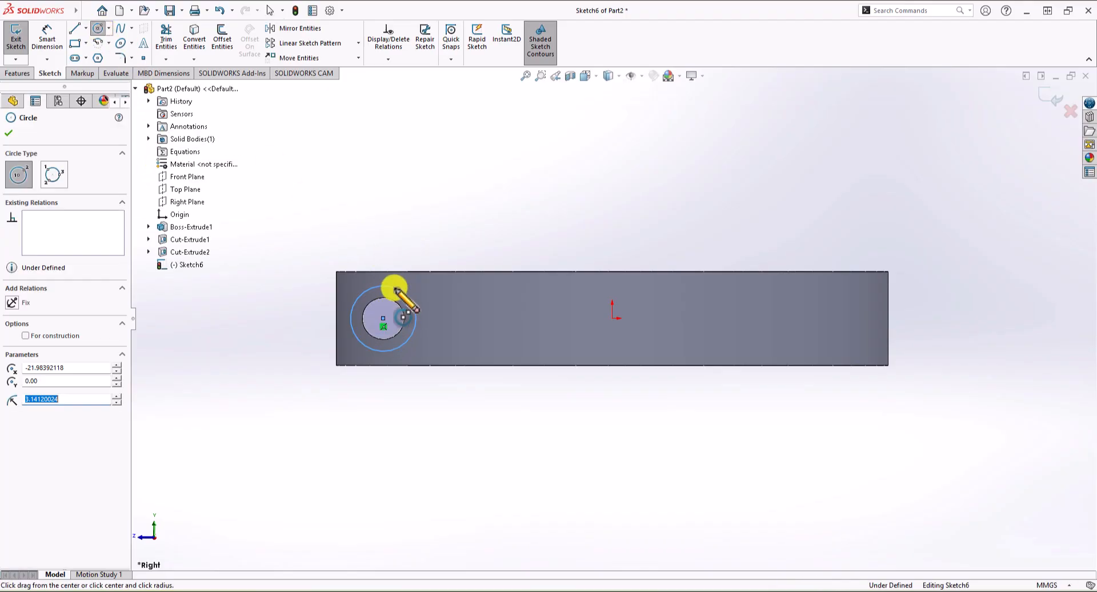
Step: Dimension the concentric circle's diameter to 6 mm
click(47, 35)
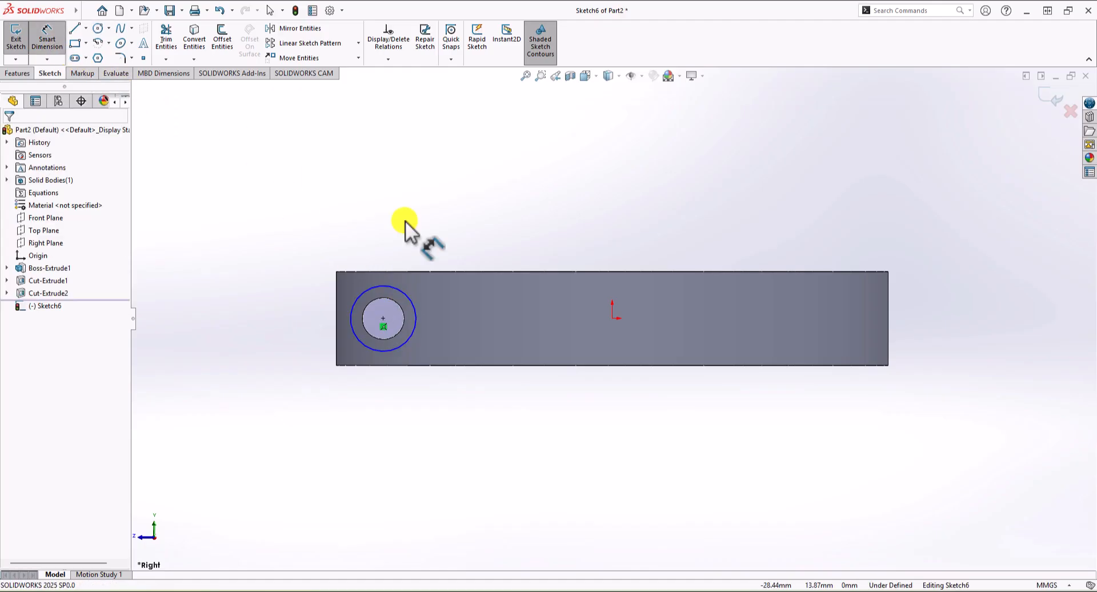
click(393, 289)
click(391, 224)
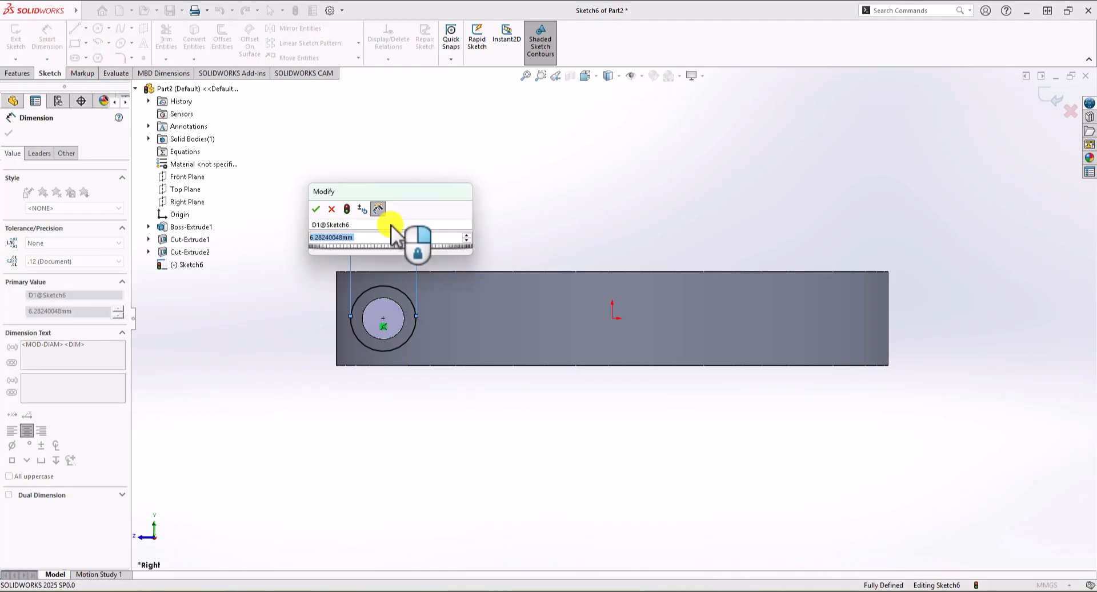
text(6)
key(Return)
Step: Cut the 6 mm circle outward with an Extruded Cut starting at a reversed 7 mm offset from the sketch plane and ending Up To Next
middle_drag(362, 220, 463, 319)
scroll(561, 417, up, 2)
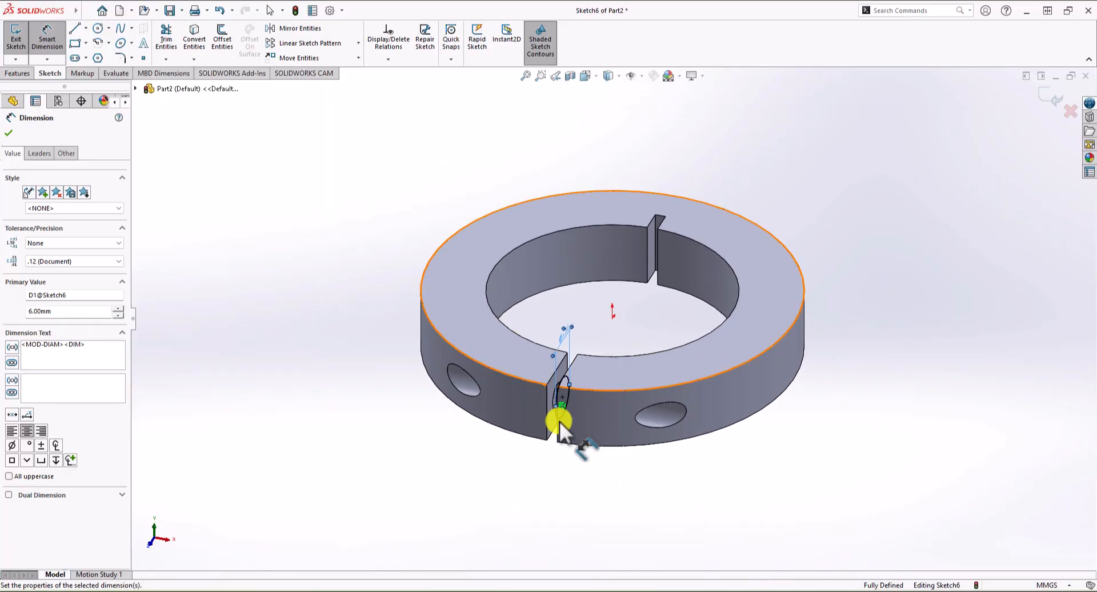
scroll(551, 387, down, 5)
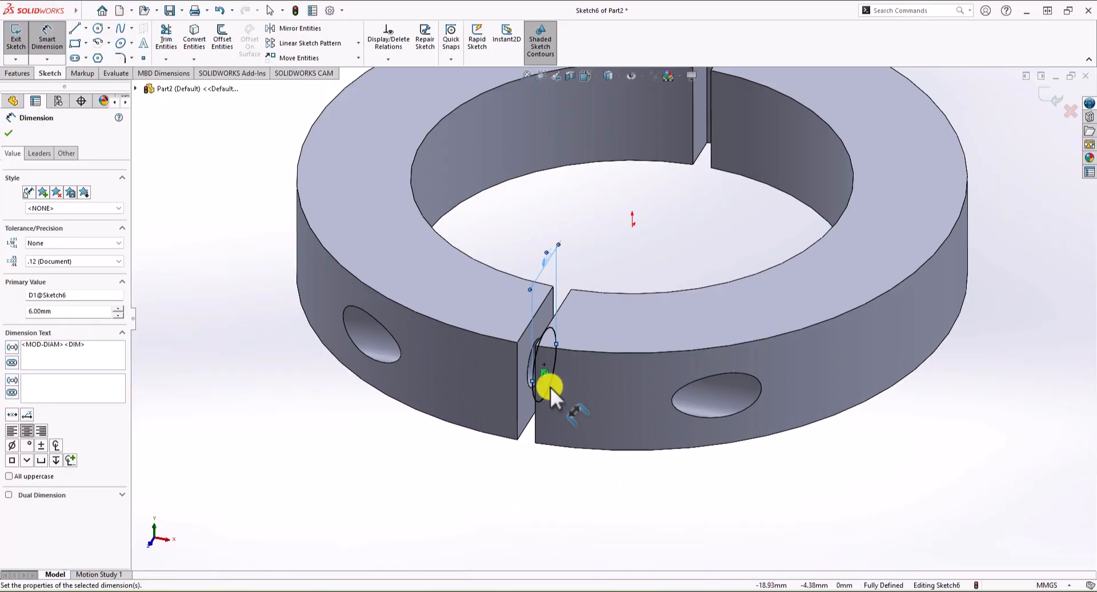
click(20, 73)
click(176, 47)
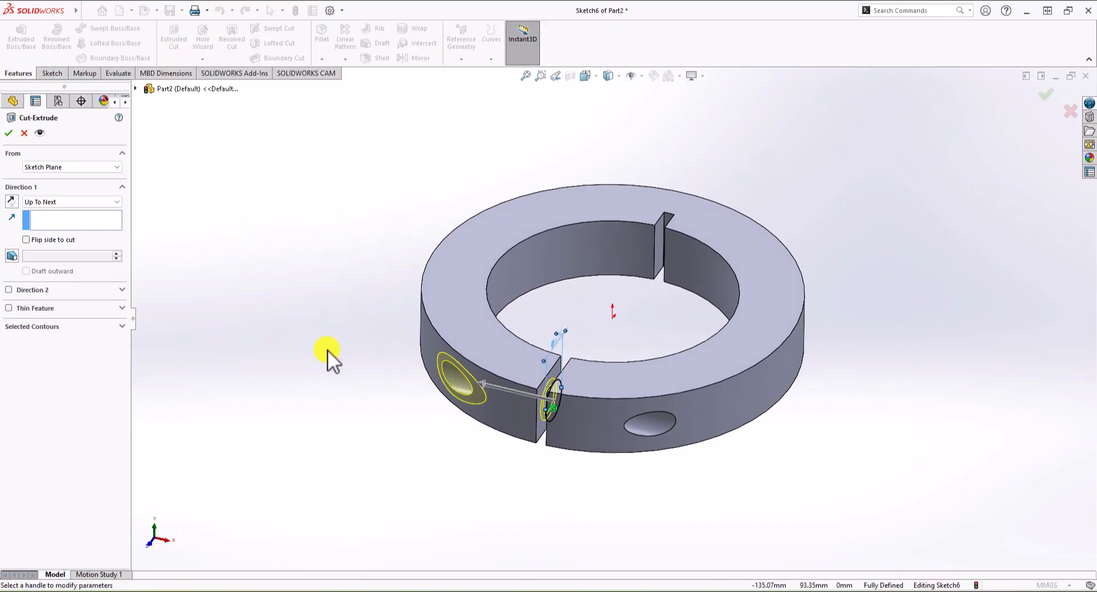
mouse_move(555, 407)
middle_down()
mouse_move(557, 393)
mouse_move(575, 399)
mouse_move(564, 419)
mouse_move(586, 408)
middle_up()
scroll(577, 410, down, 4)
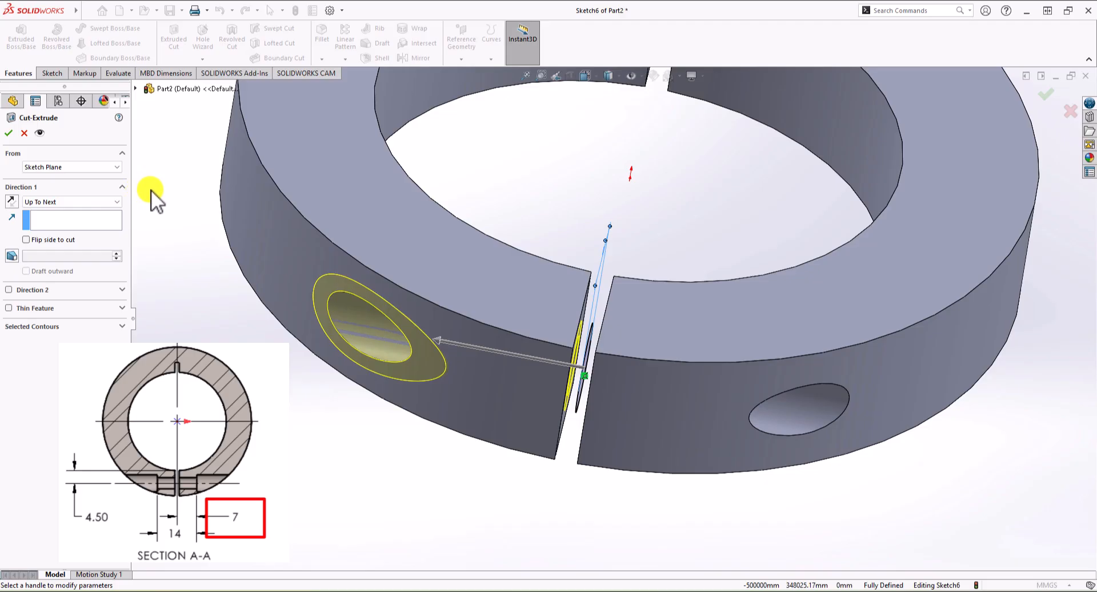
click(101, 169)
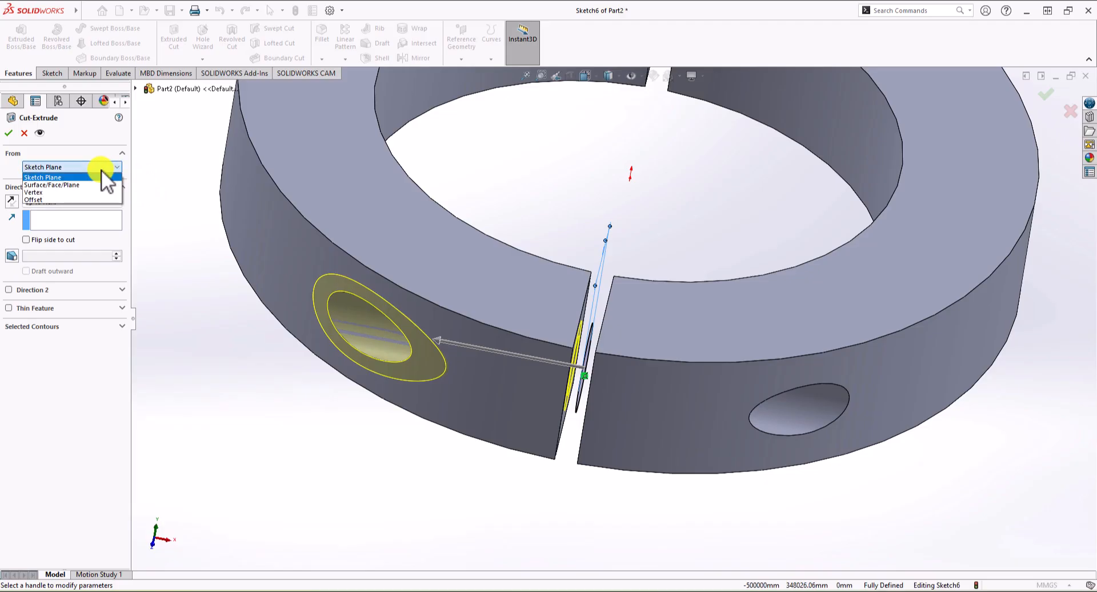
click(43, 200)
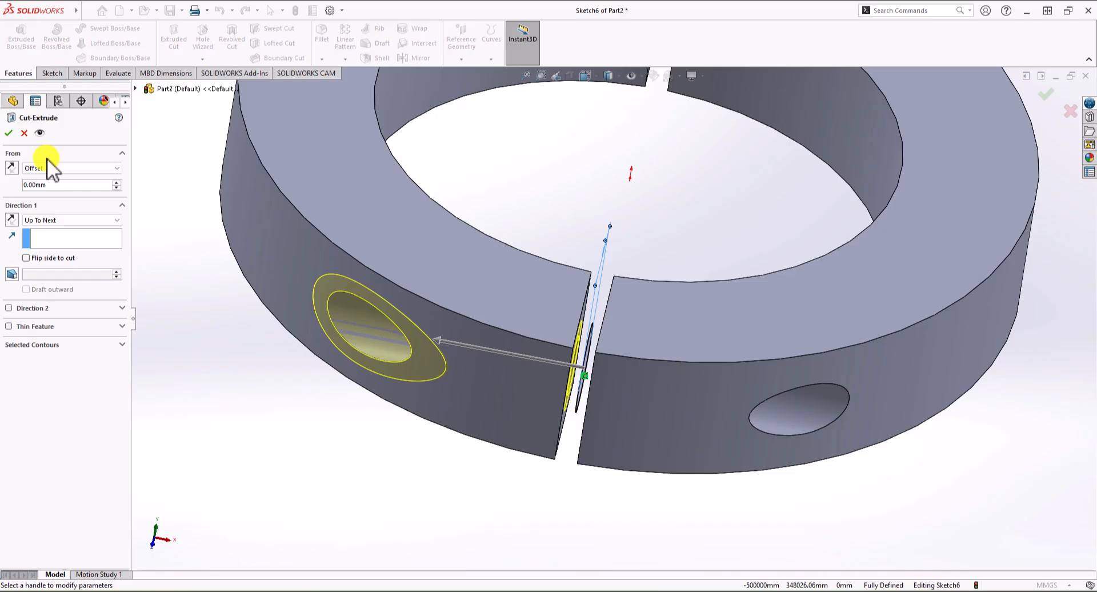
drag(48, 184, 21, 186)
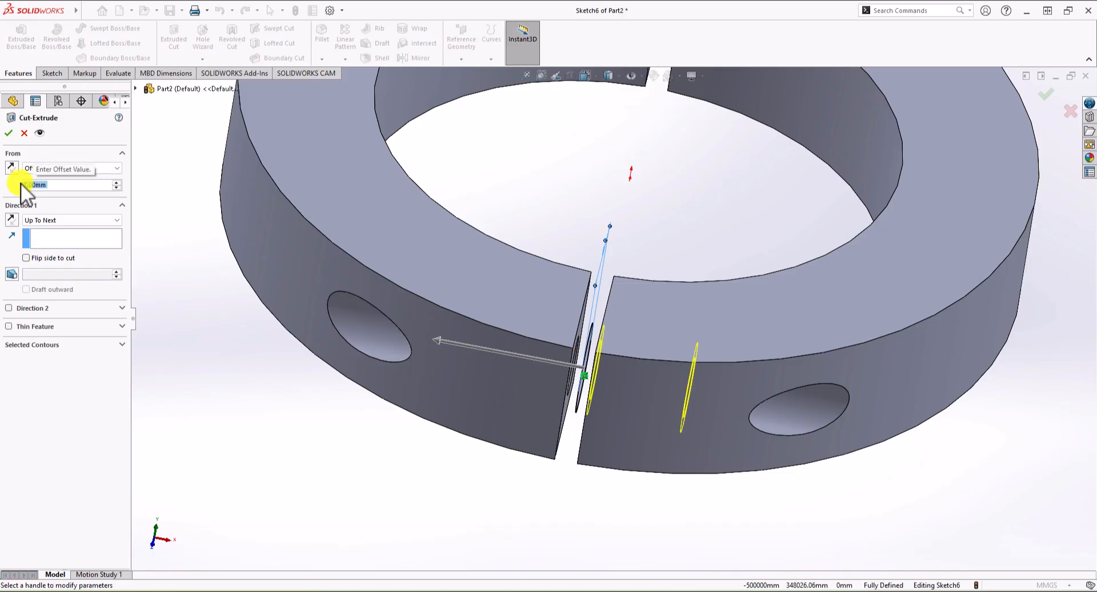
click(15, 168)
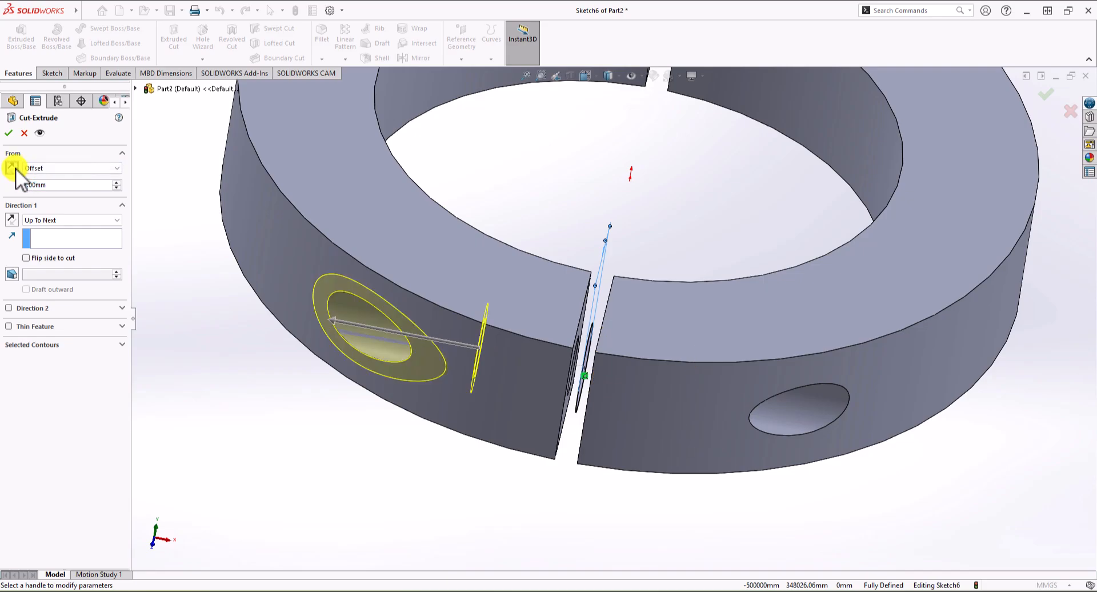
mouse_move(534, 457)
middle_down()
mouse_move(529, 443)
mouse_move(529, 455)
middle_up()
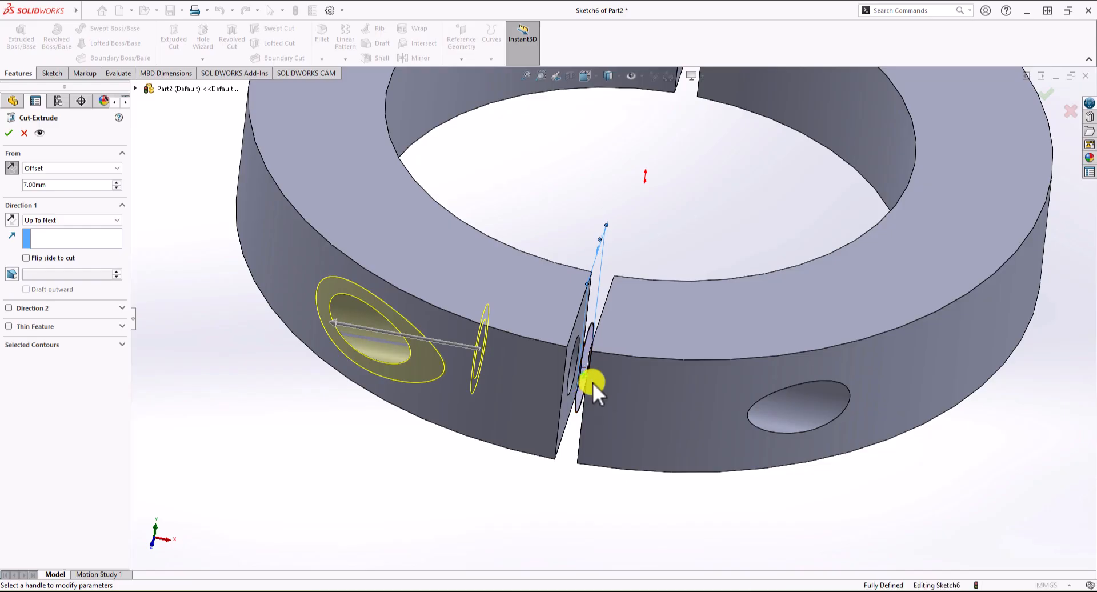
click(591, 382)
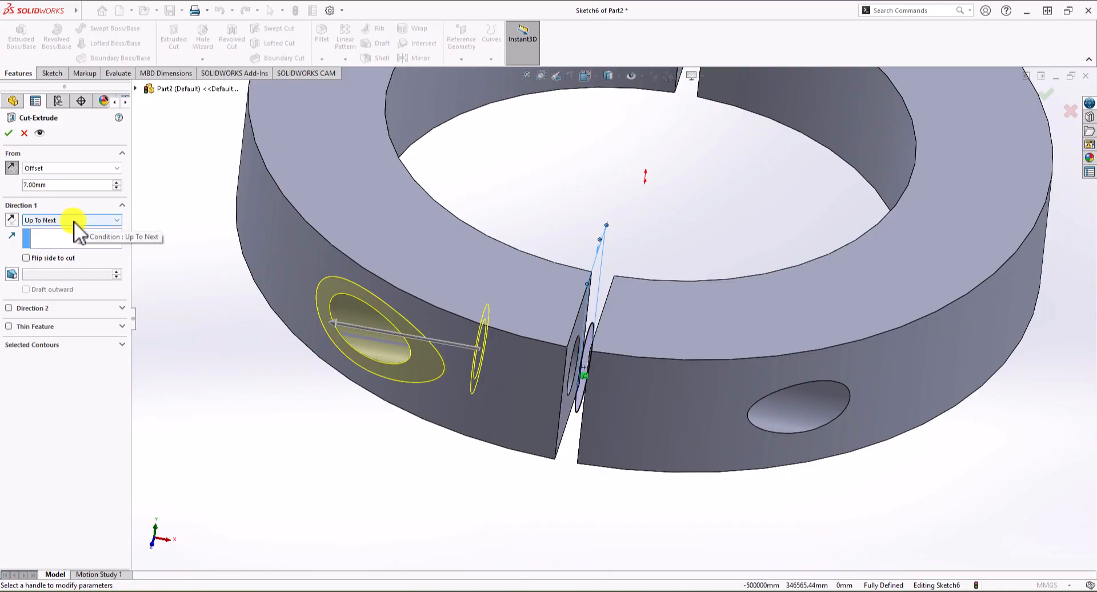
click(9, 133)
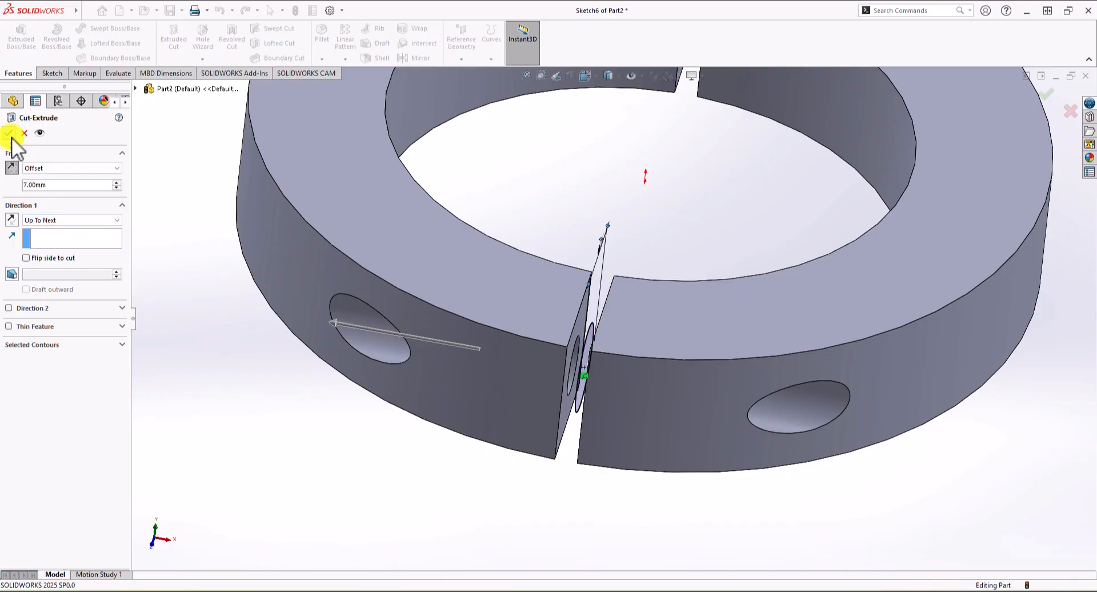
Step: Mirror the 6 mm counterbore cut about the Right Plane onto the other side of the split
middle_drag(327, 408, 393, 320)
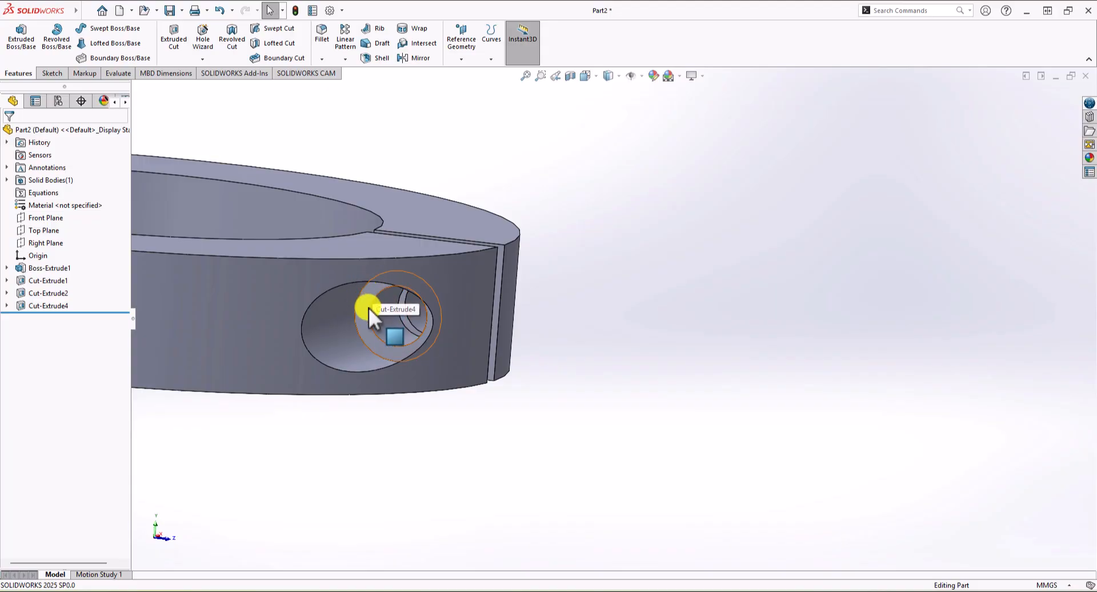
mouse_move(369, 308)
middle_down()
mouse_move(354, 359)
mouse_move(368, 314)
middle_up()
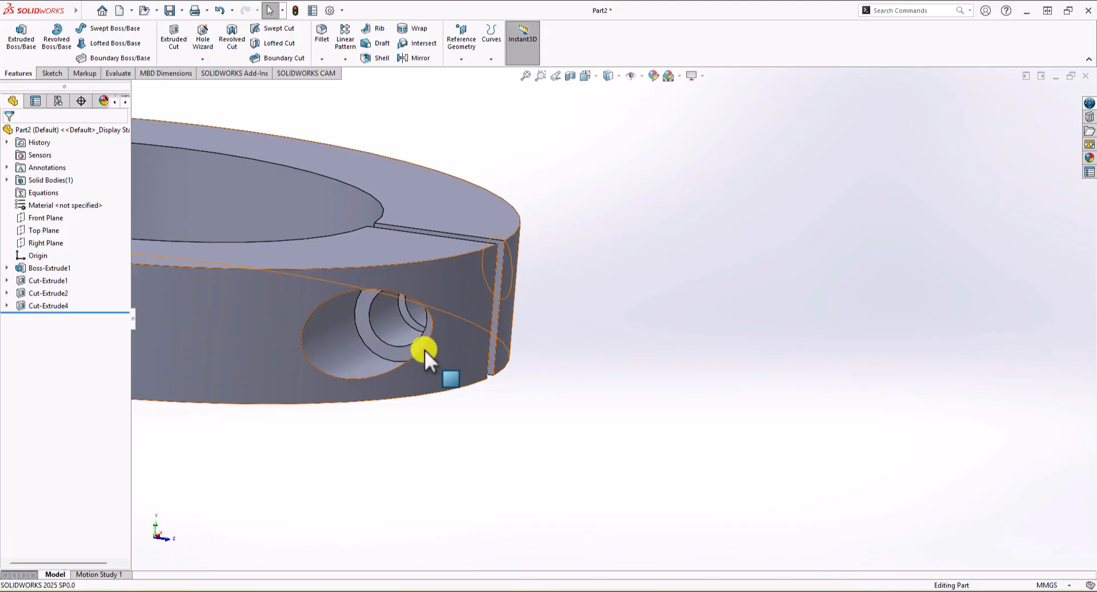
middle_drag(426, 343, 320, 369)
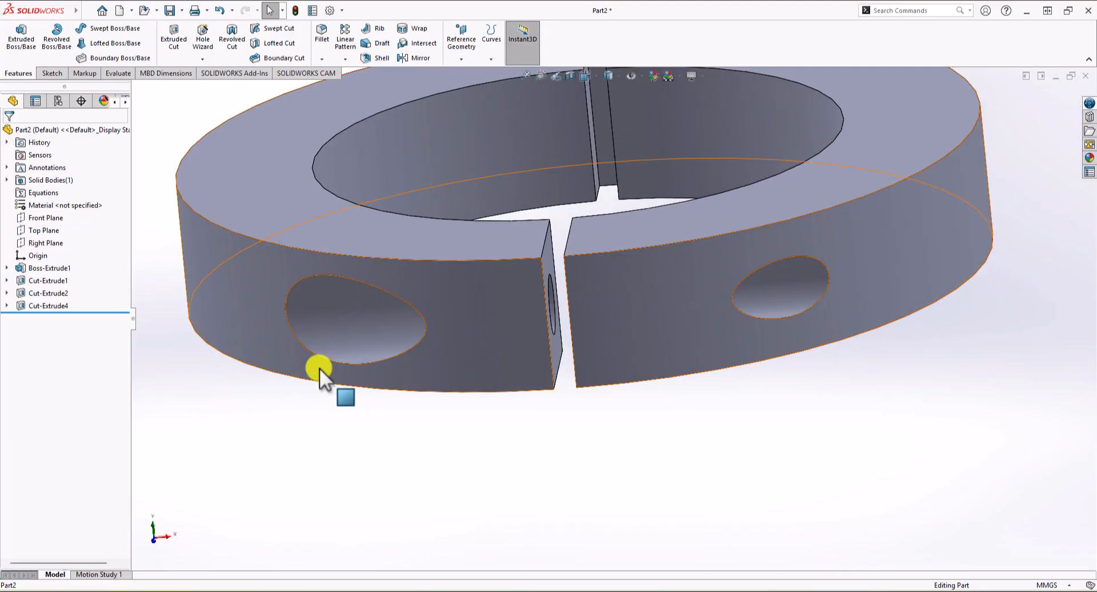
click(413, 58)
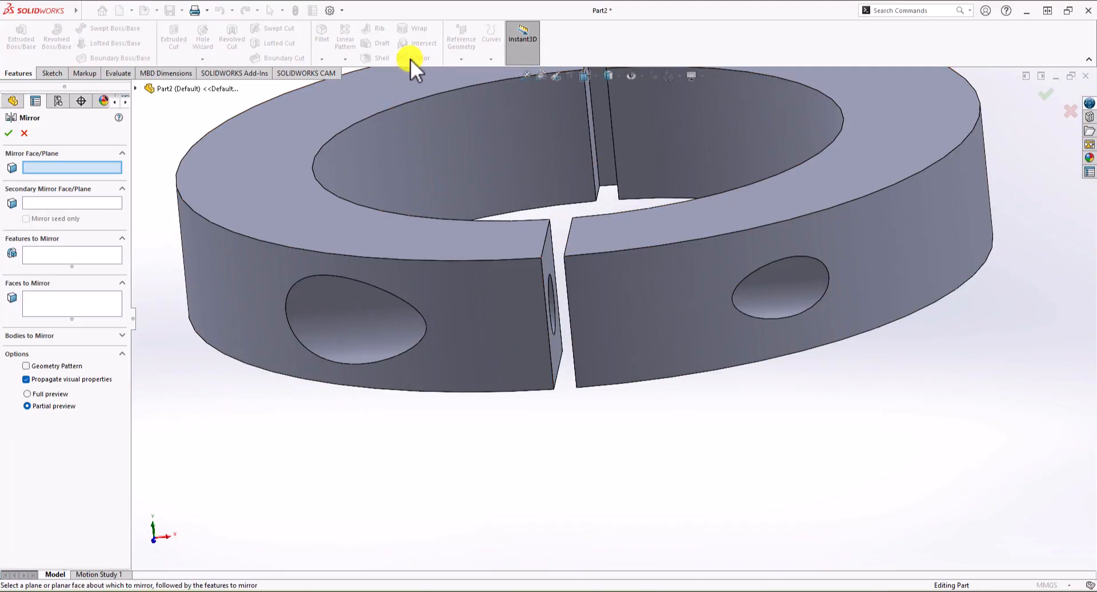
click(135, 89)
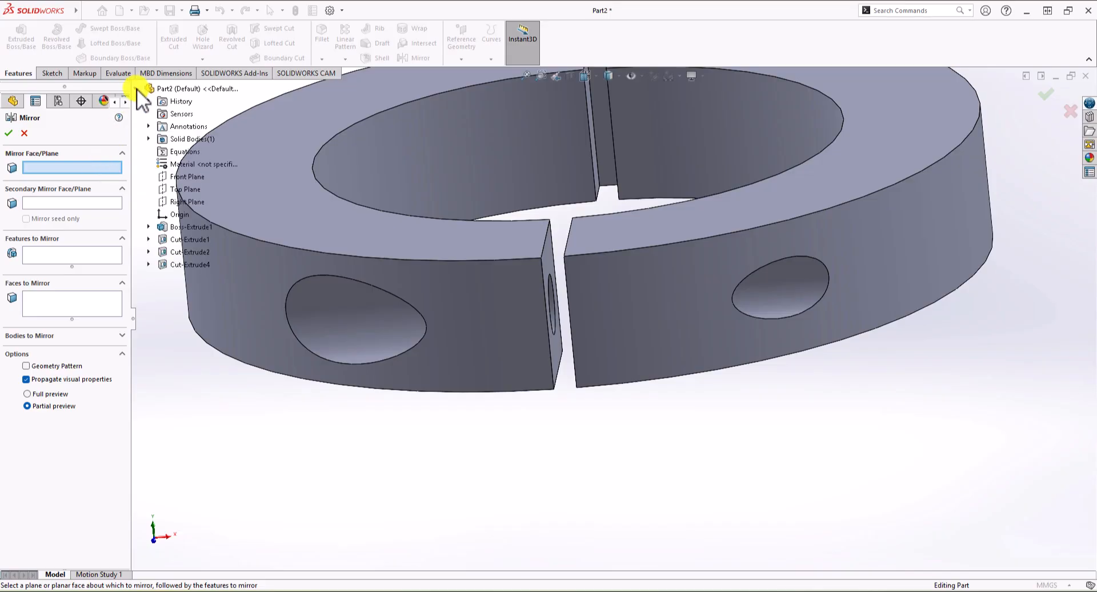
click(185, 202)
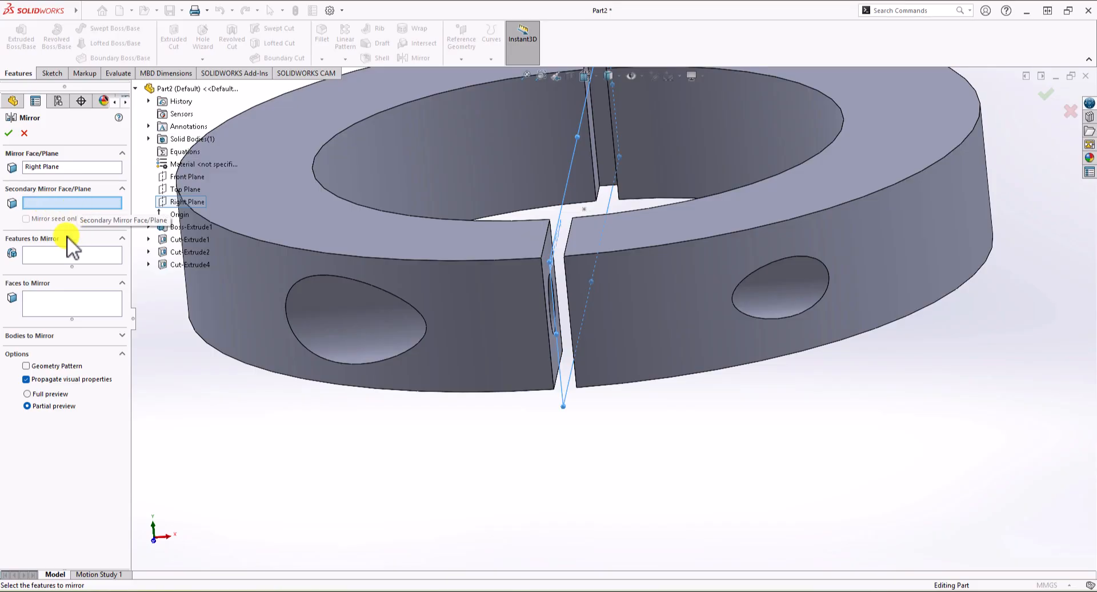
click(43, 255)
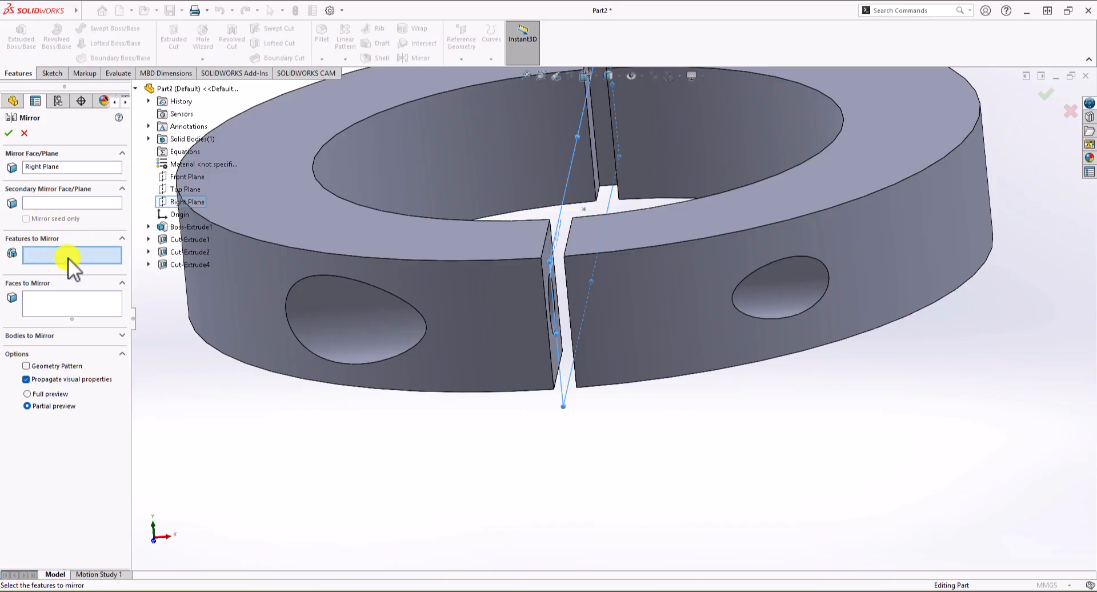
click(176, 265)
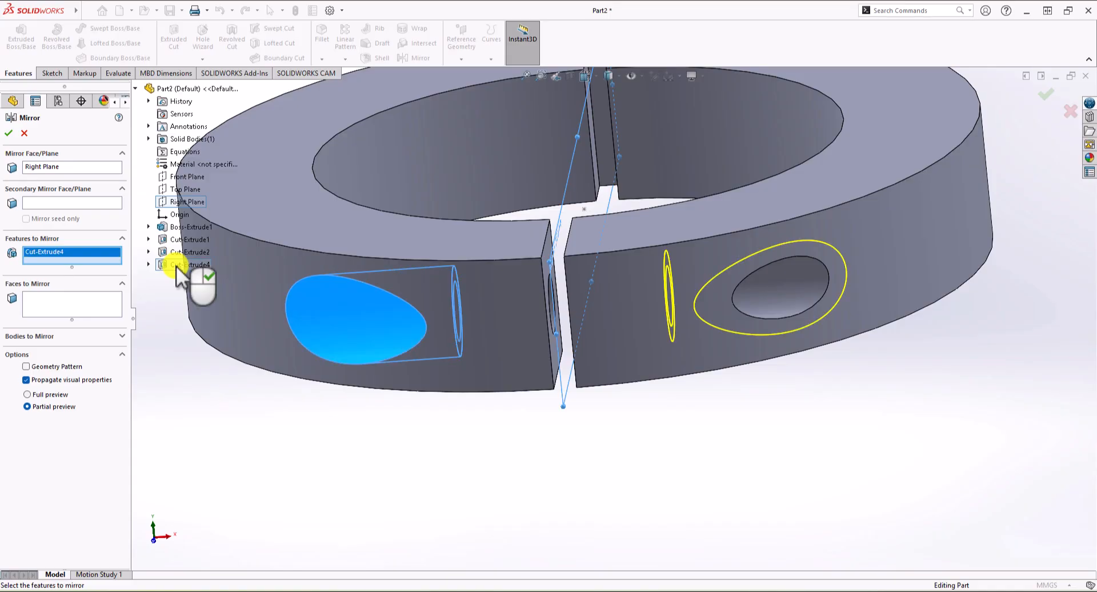
click(9, 132)
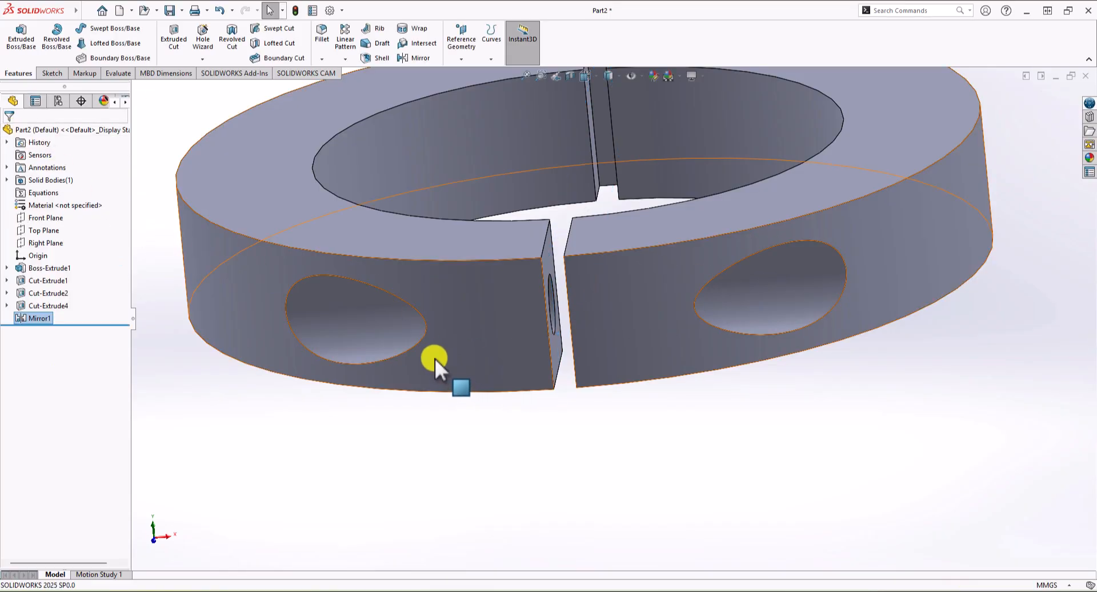
Step: Set up a 1 mm by 45 degree chamfer on the upper face's outer edge and both of its bore edge arcs
scroll(600, 434, up, 1)
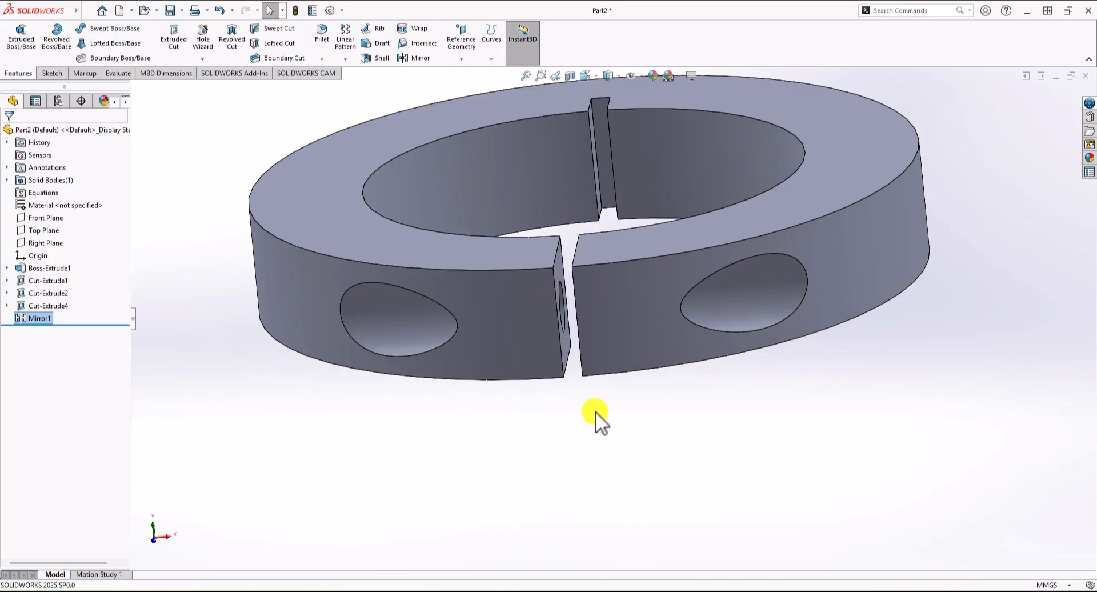
middle_drag(596, 413, 579, 493)
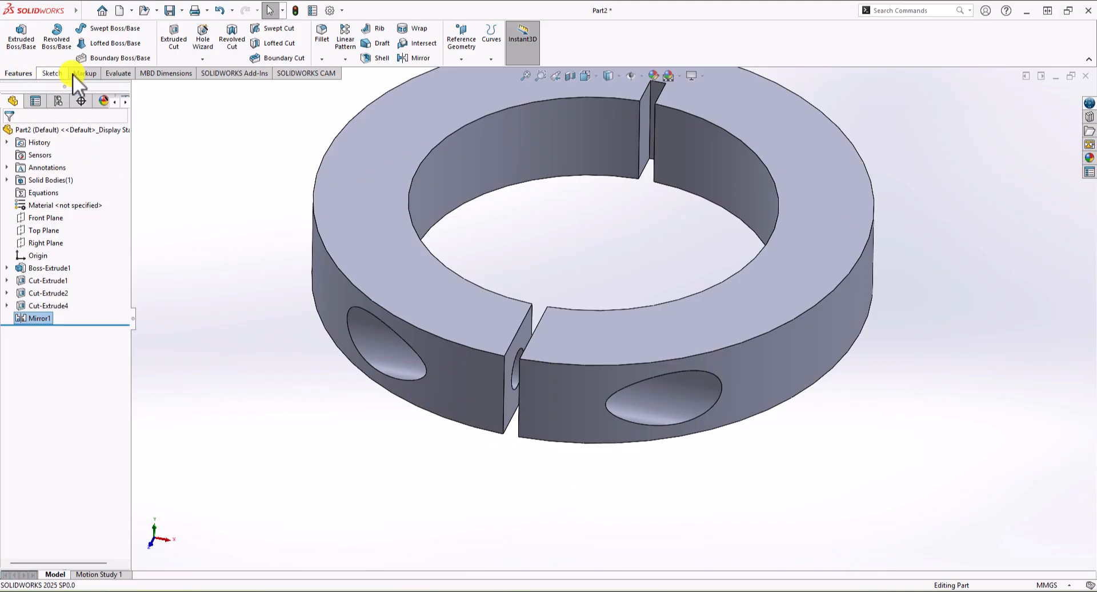
click(324, 60)
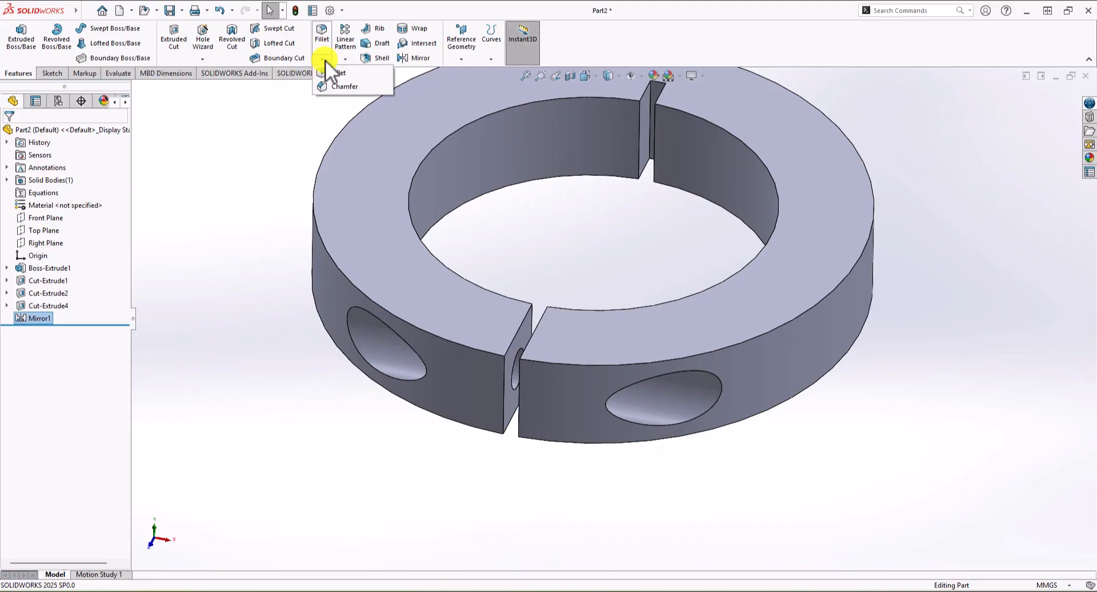
click(340, 87)
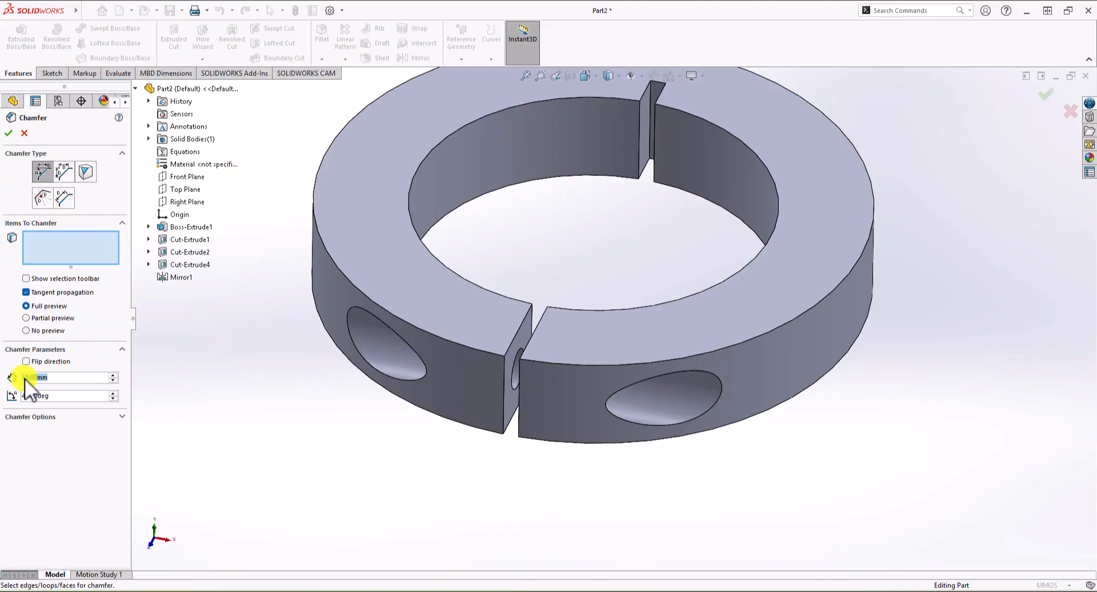
text(1)
click(190, 380)
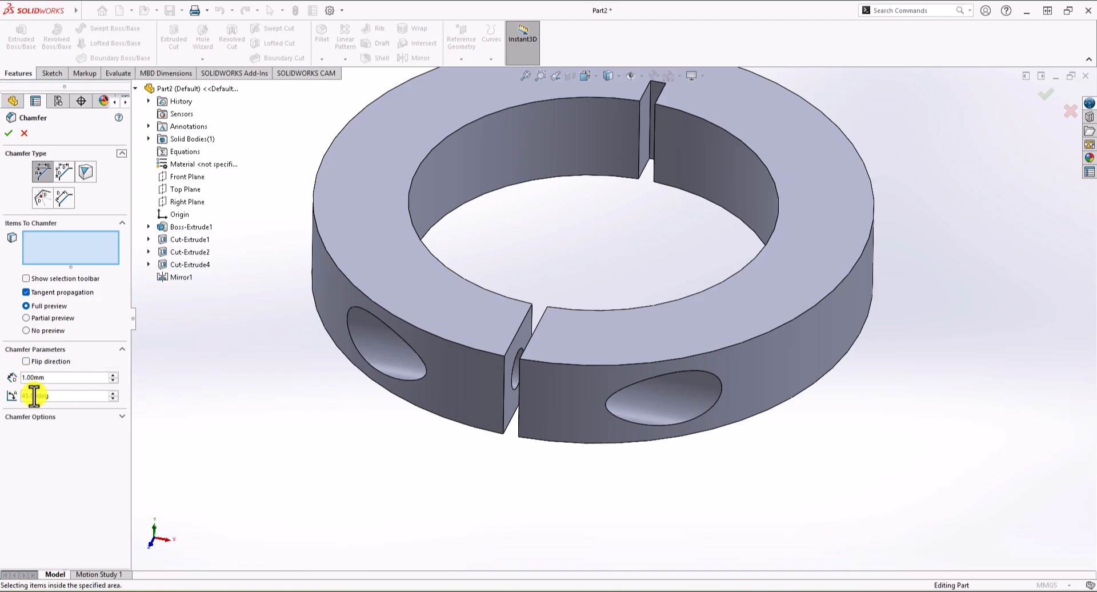
click(337, 267)
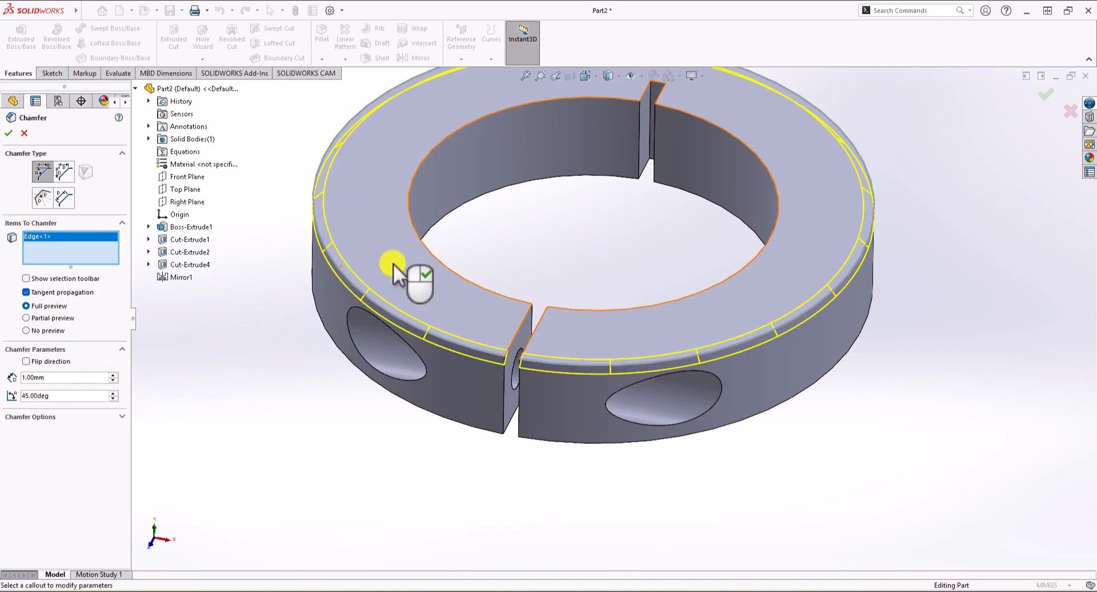
click(434, 259)
click(656, 304)
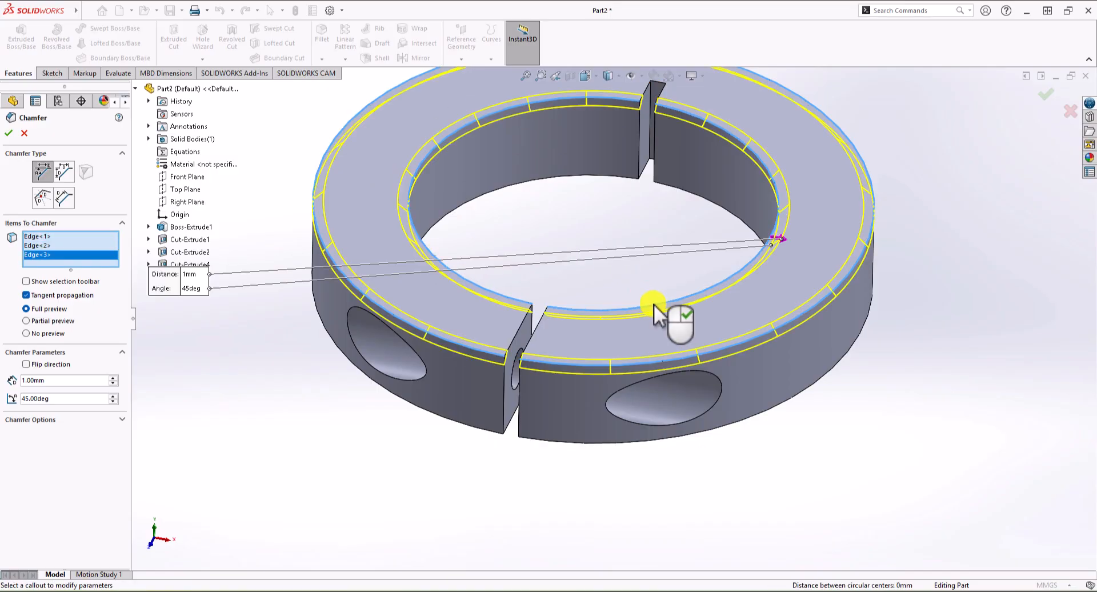
Step: Add the underside's two bore edge arcs and its outer edge to the chamfer and apply it
middle_drag(653, 304, 558, 208)
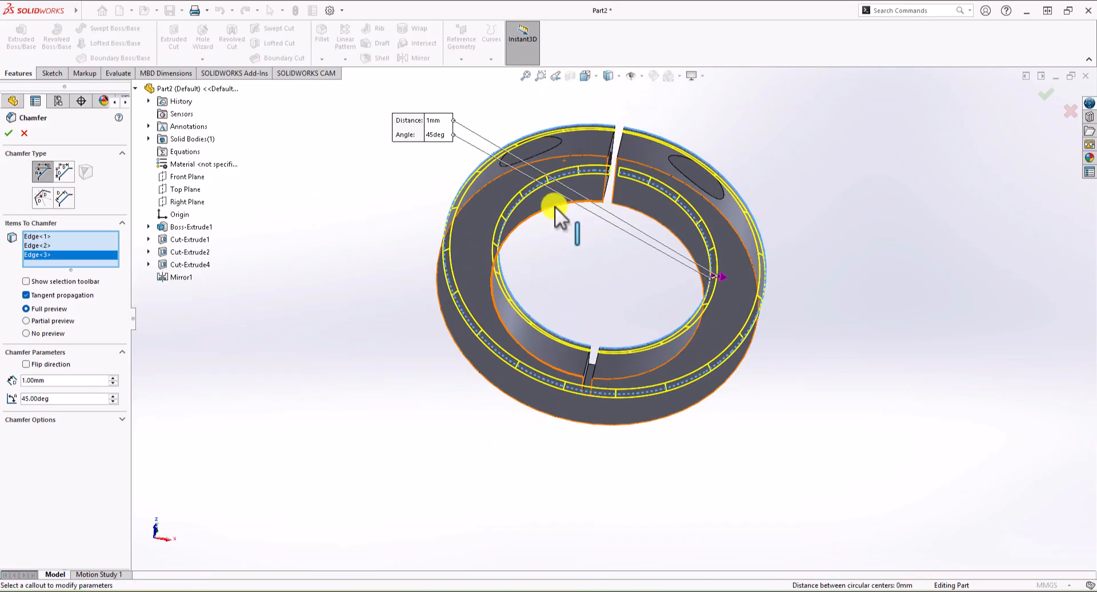
click(558, 208)
click(651, 218)
middle_drag(650, 217, 588, 237)
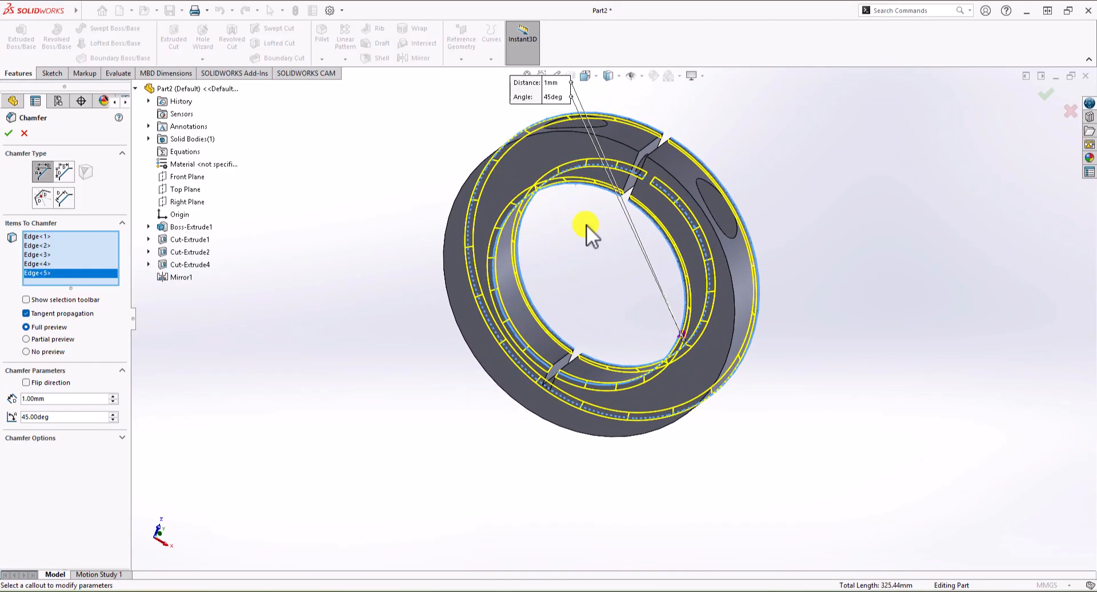
click(615, 141)
middle_drag(675, 189, 423, 217)
click(8, 133)
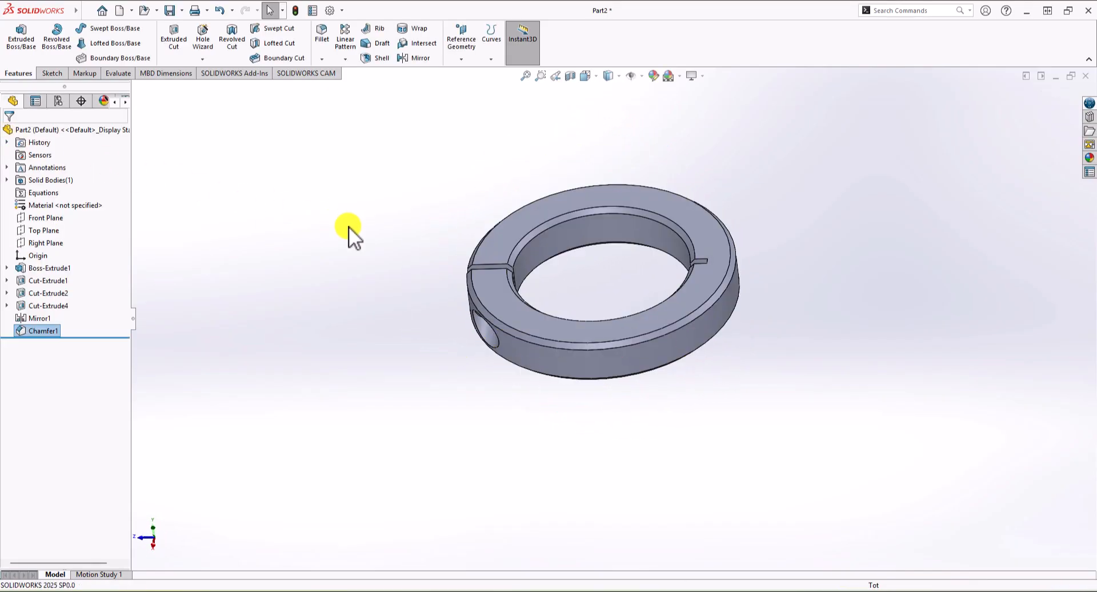
Step: Check the finished collar's mass properties and close the report
middle_drag(350, 237, 438, 334)
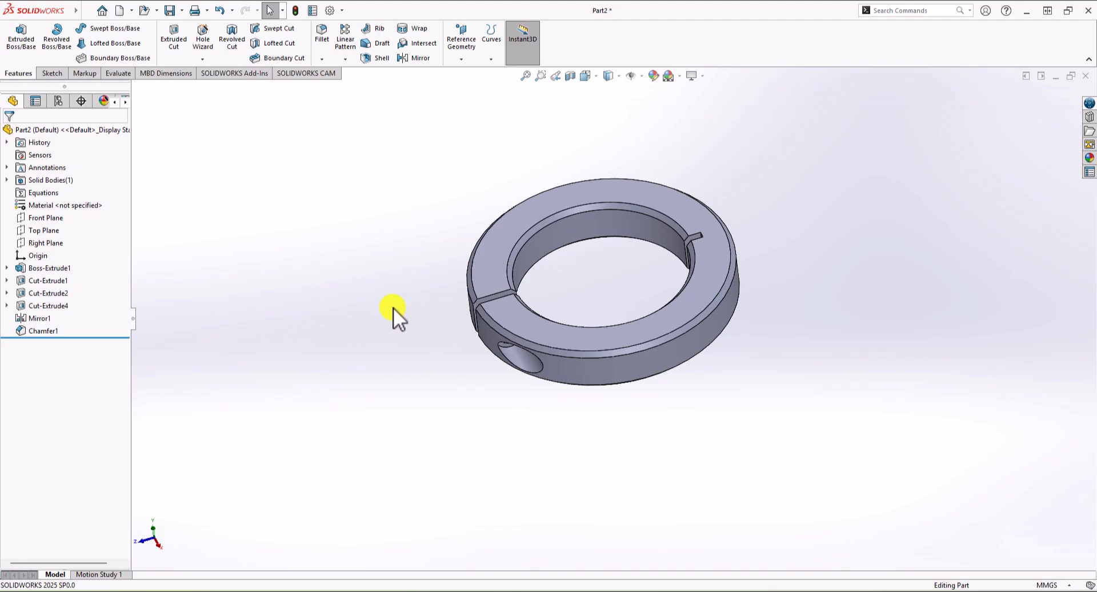
key(alt+Tab)
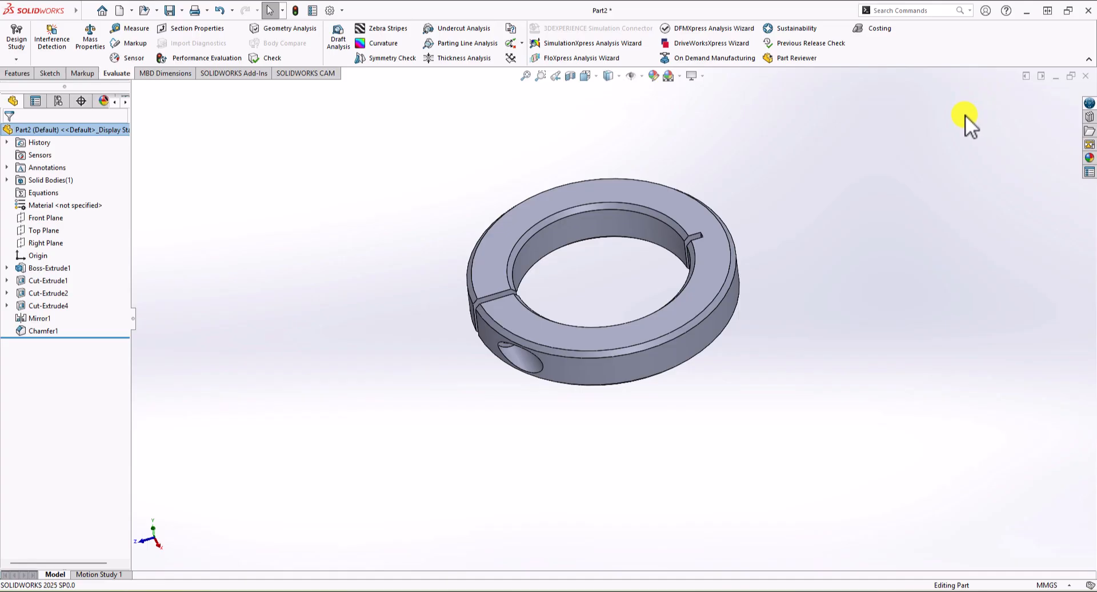
click(93, 40)
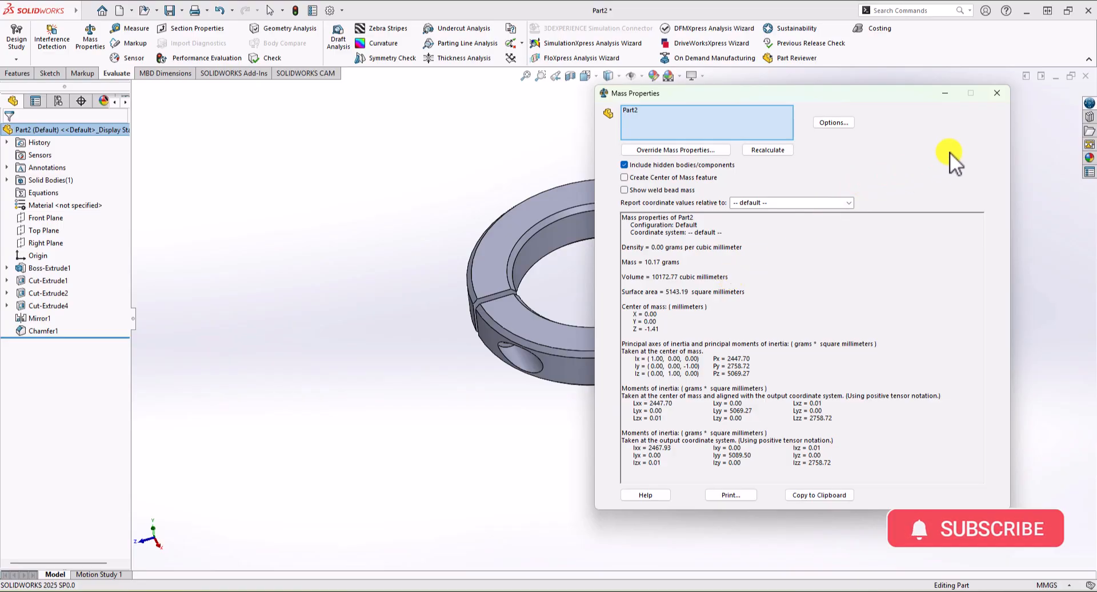
click(1003, 89)
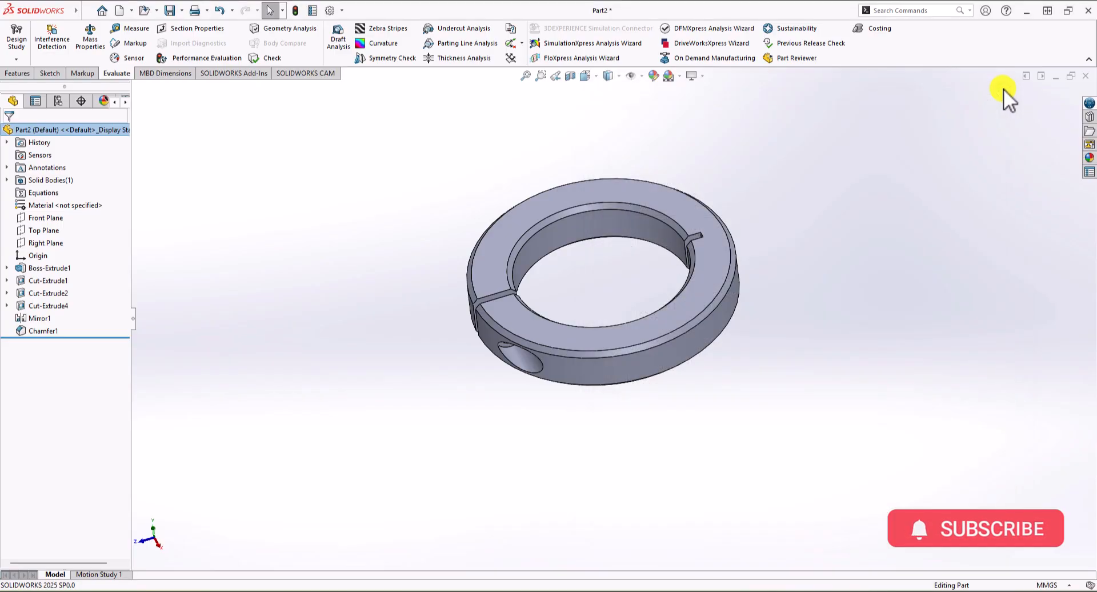